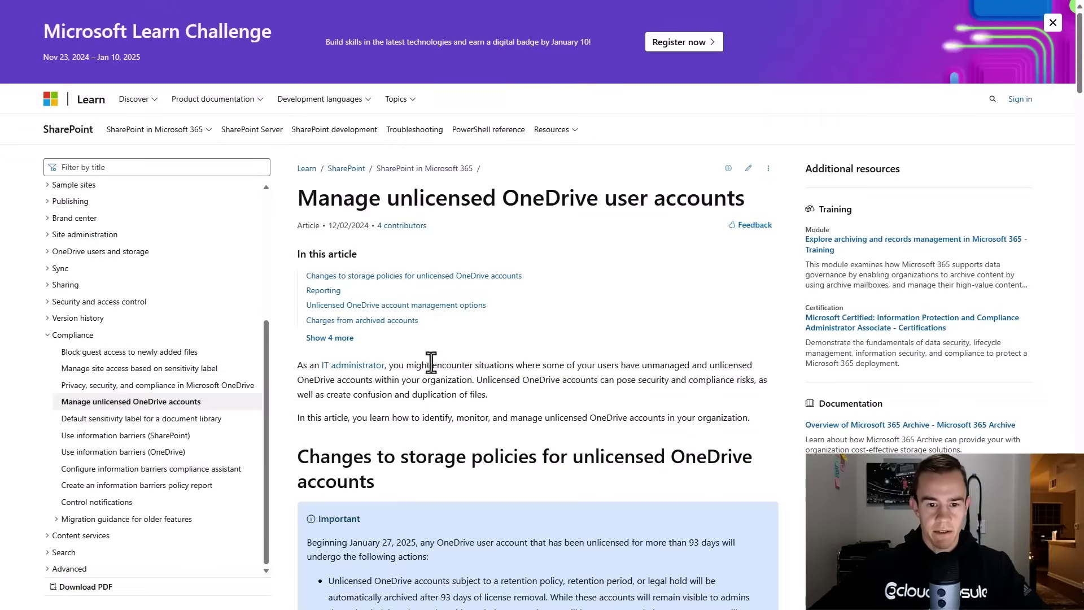
pyautogui.scroll(-2, 497, 378)
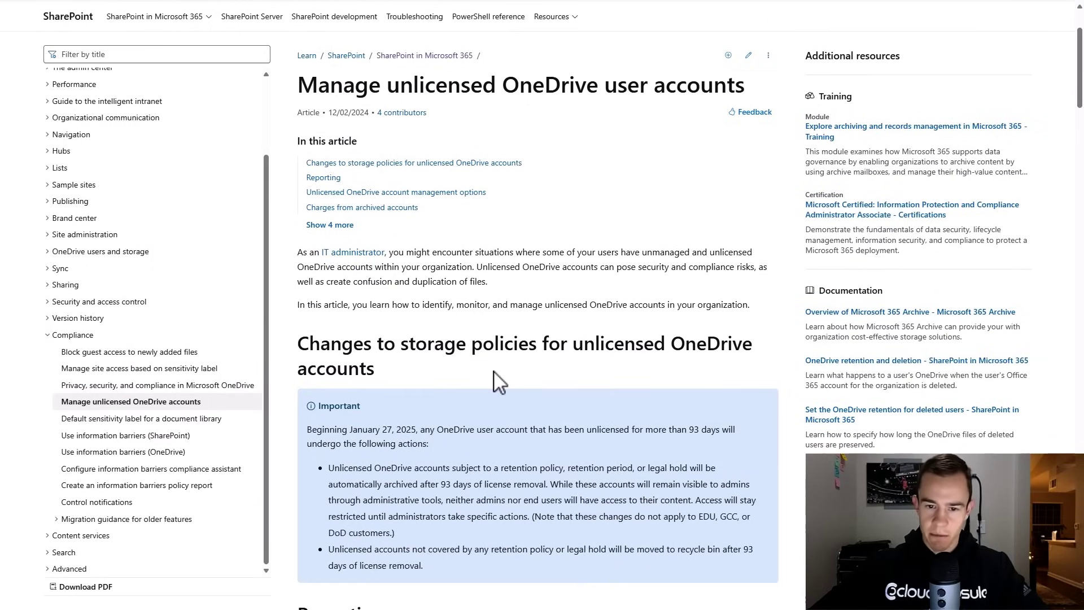
pyautogui.scroll(-9, 494, 371)
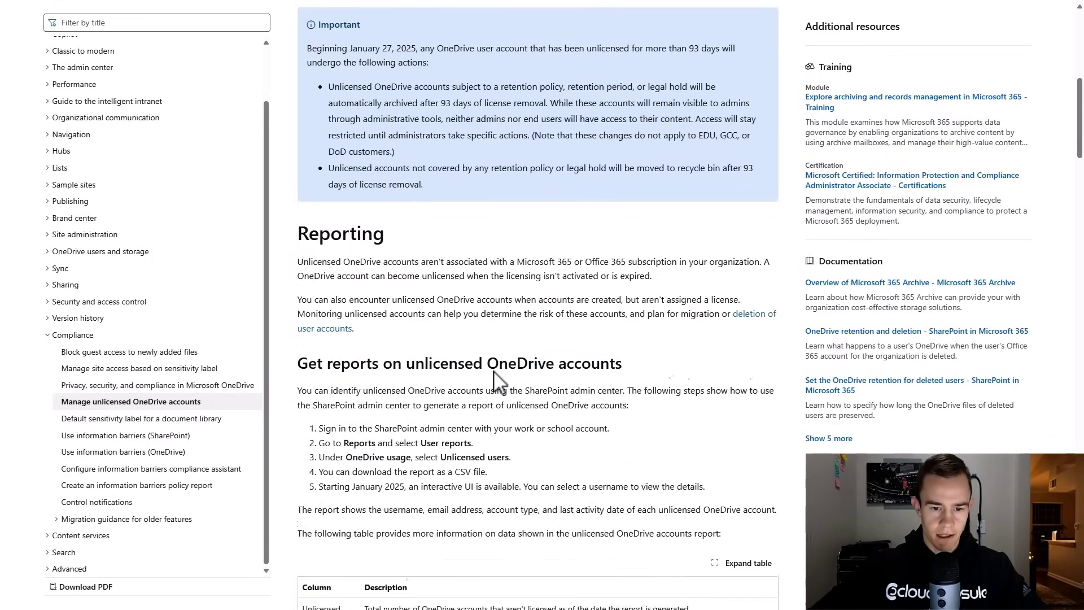
pyautogui.scroll(-7, 494, 371)
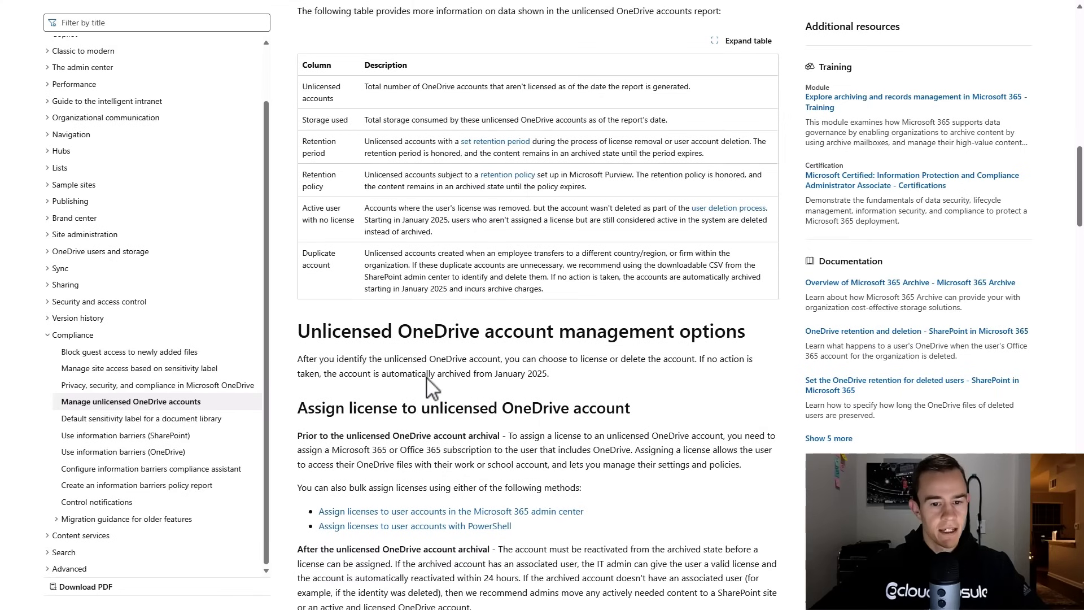
pyautogui.scroll(-10, 425, 378)
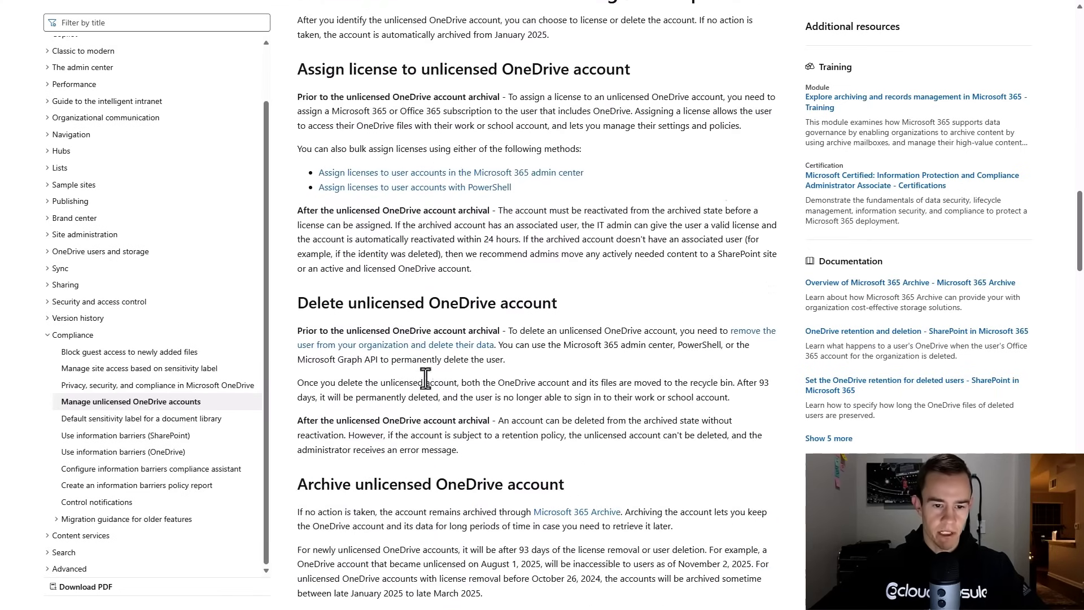
pyautogui.scroll(17, 426, 377)
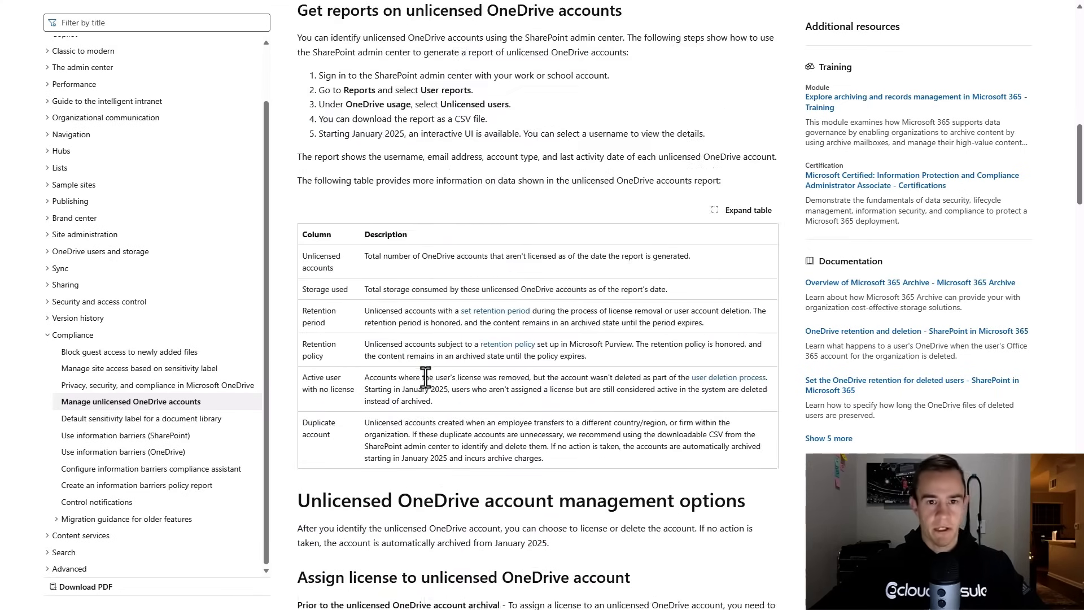
pyautogui.scroll(4, 426, 377)
pyautogui.moveTo(426, 340); pyautogui.dragTo(303, 206)
pyautogui.click(499, 330)
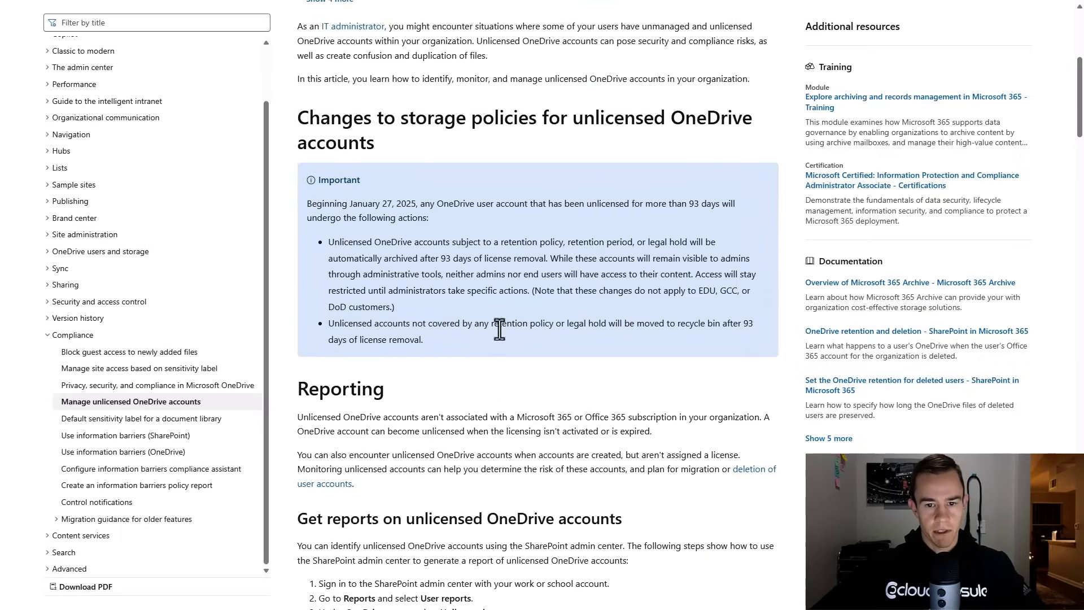
pyautogui.scroll(2, 500, 333)
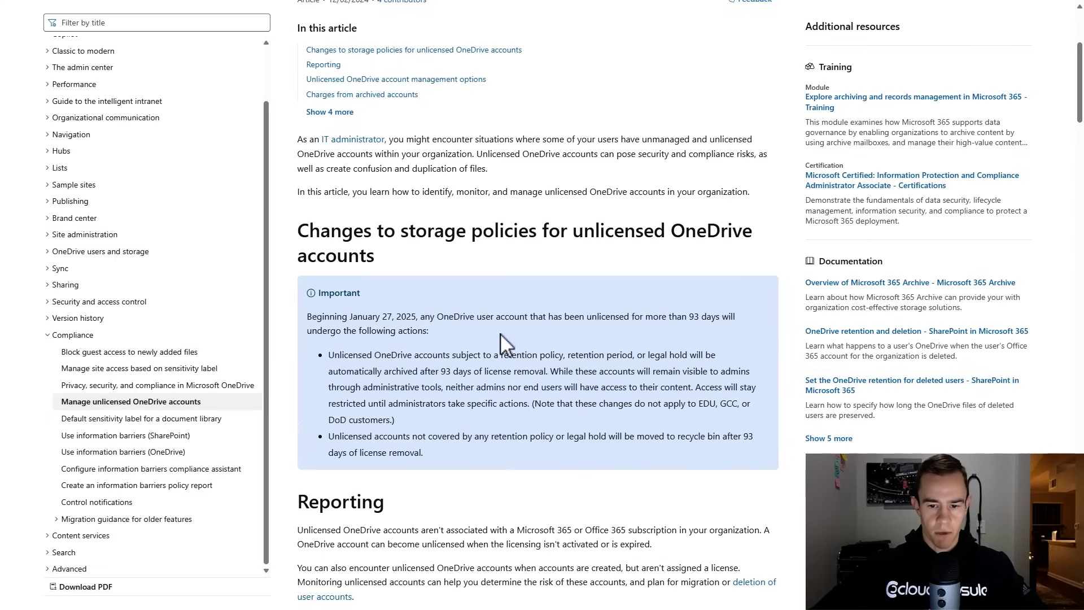
pyautogui.moveTo(348, 317); pyautogui.dragTo(416, 311)
pyautogui.click(452, 337)
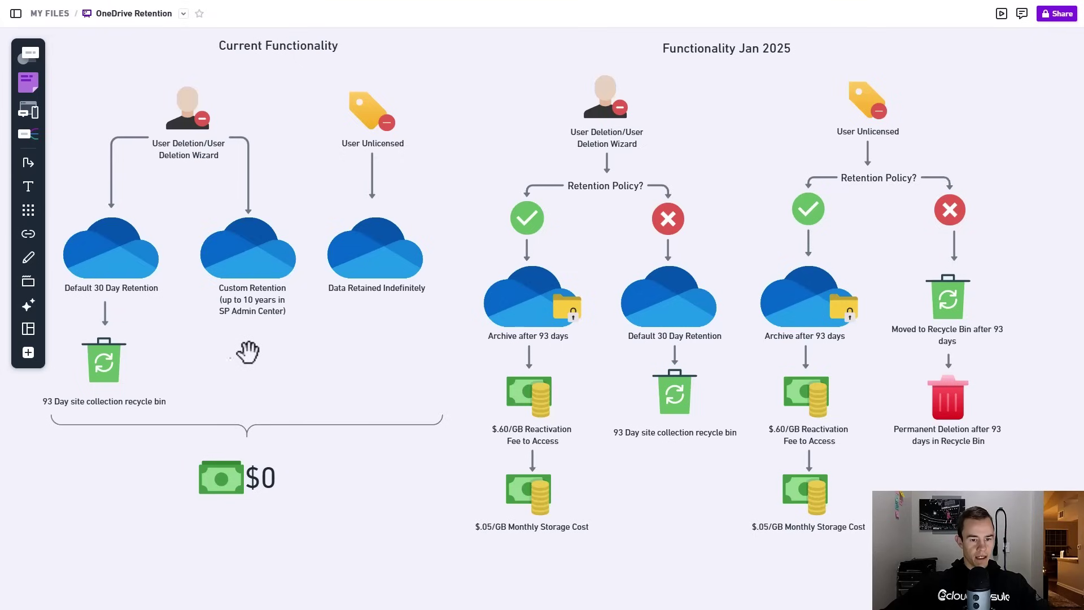
# Pan the Miro OneDrive Retention diagram to compare current and January 2025 behaviour
pyautogui.moveTo(247, 352); pyautogui.dragTo(330, 399)
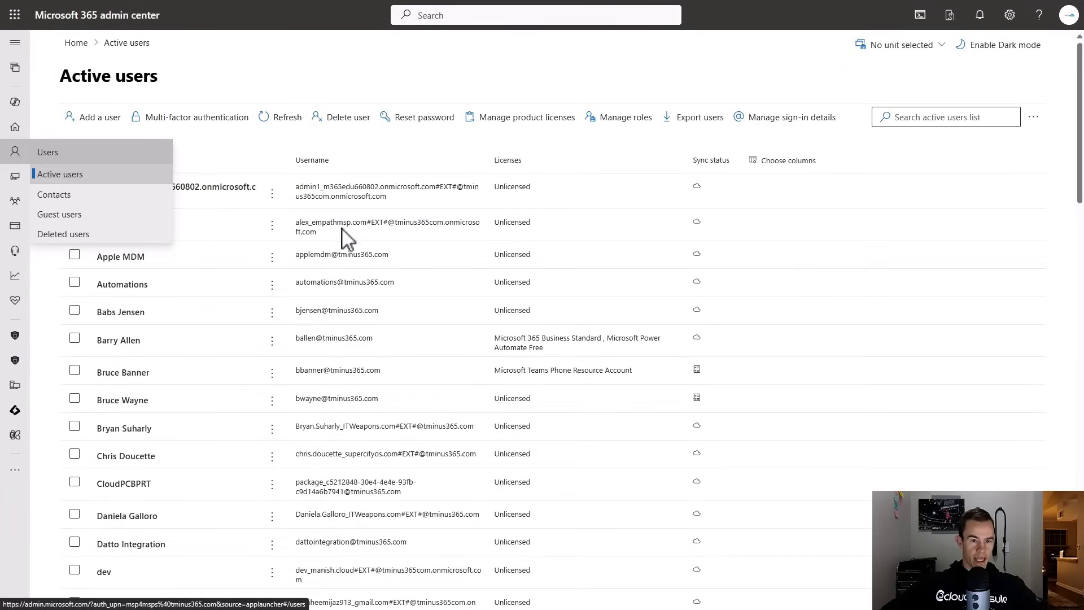
# Open the licensed user's details from the Active users list
pyautogui.click(51, 169)
pyautogui.scroll(-10, 367, 271)
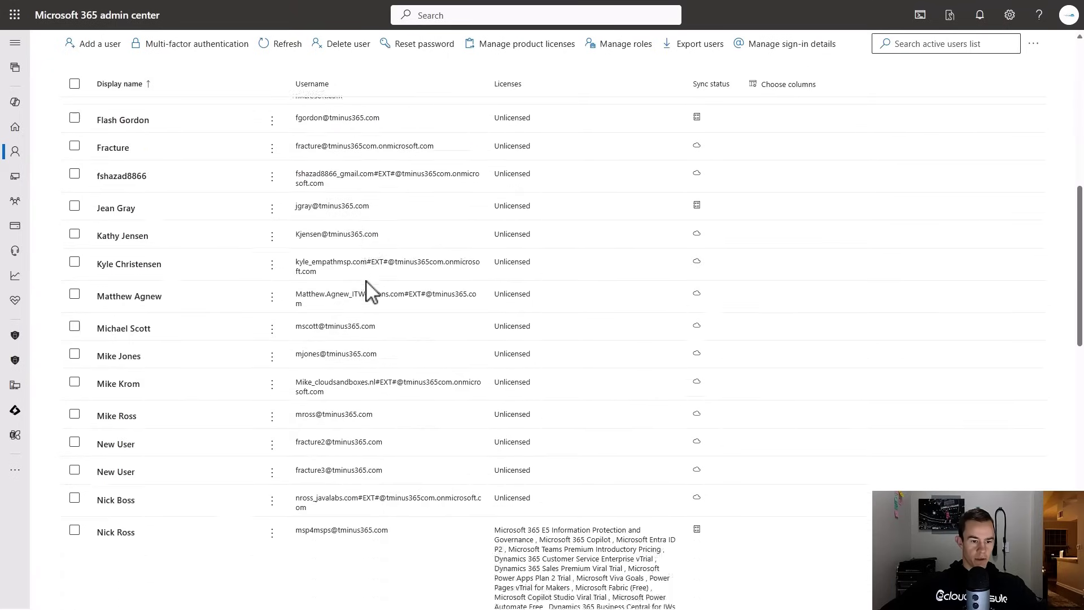
pyautogui.scroll(-9, 366, 280)
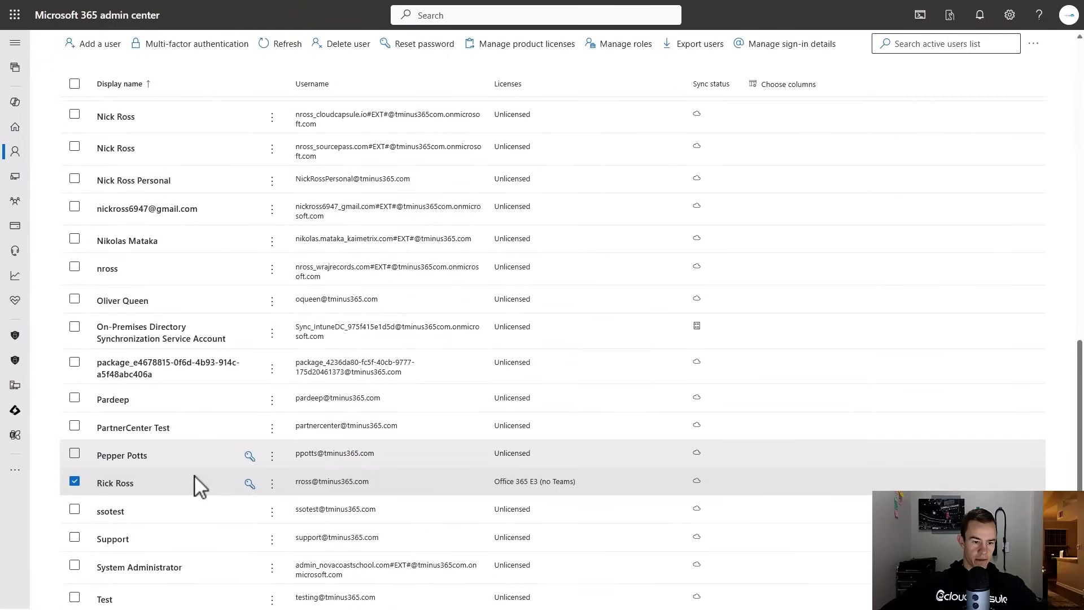
pyautogui.click(115, 484)
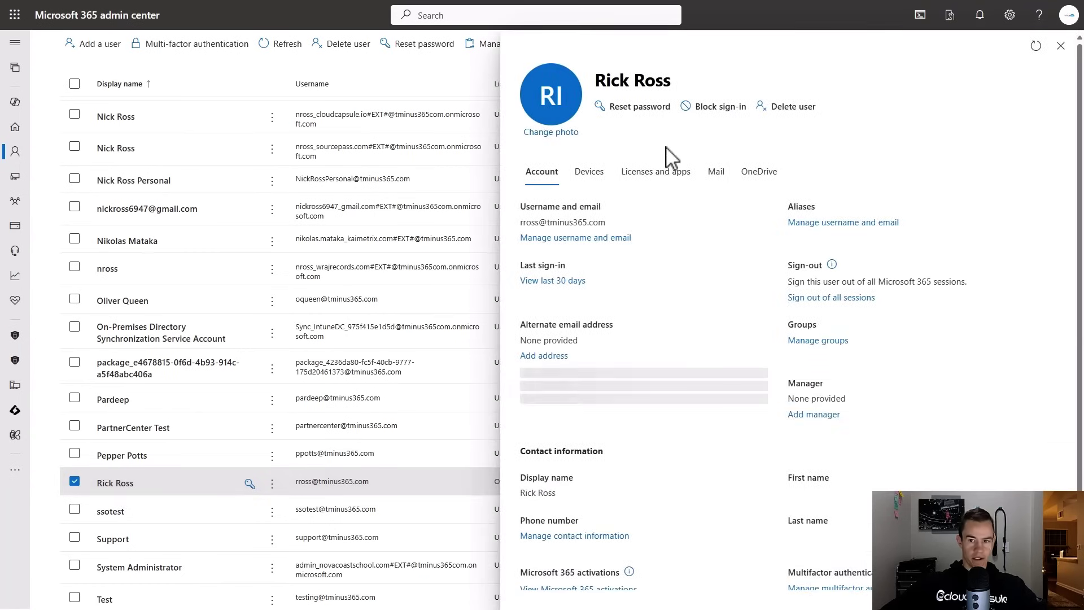
# Show the user's licenses, ticking then unticking Dynamics 365 Customer Service Enterprise vTrial
pyautogui.click(676, 174)
pyautogui.scroll(-6, 672, 189)
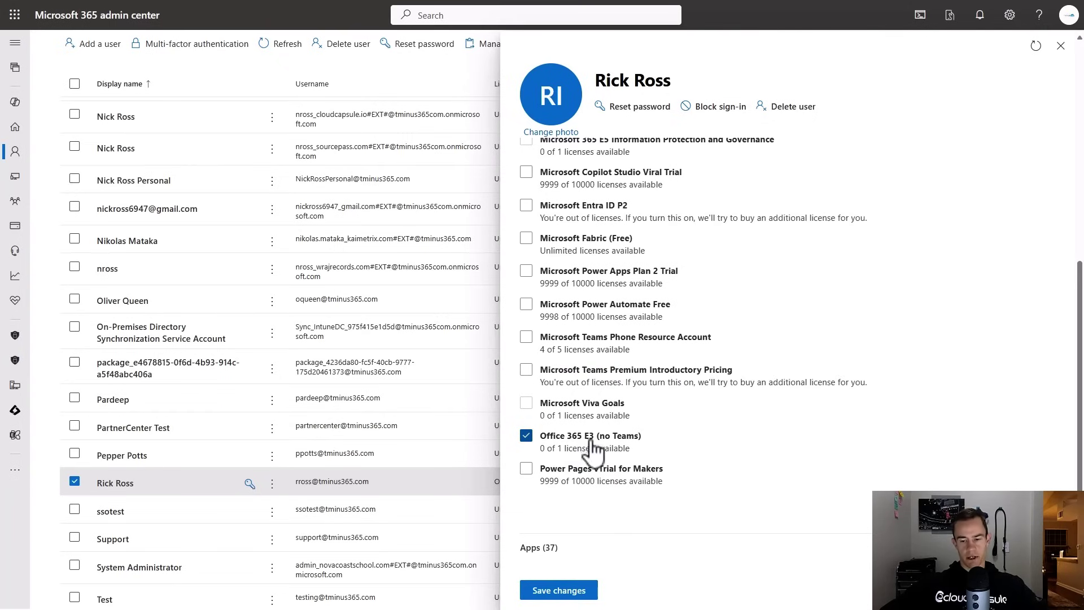
pyautogui.scroll(6, 681, 361)
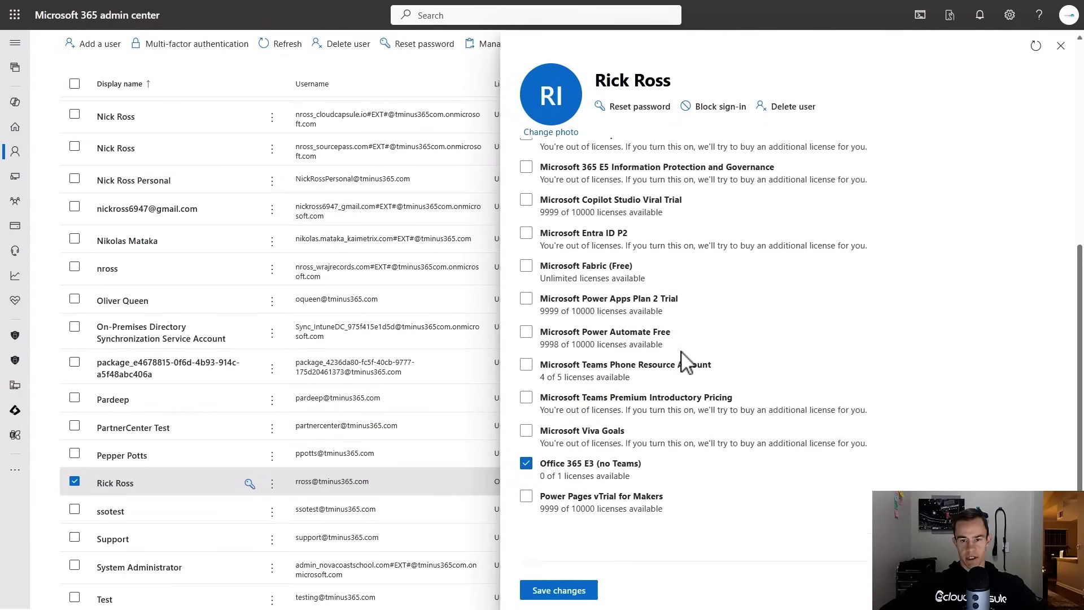
pyautogui.click(675, 352)
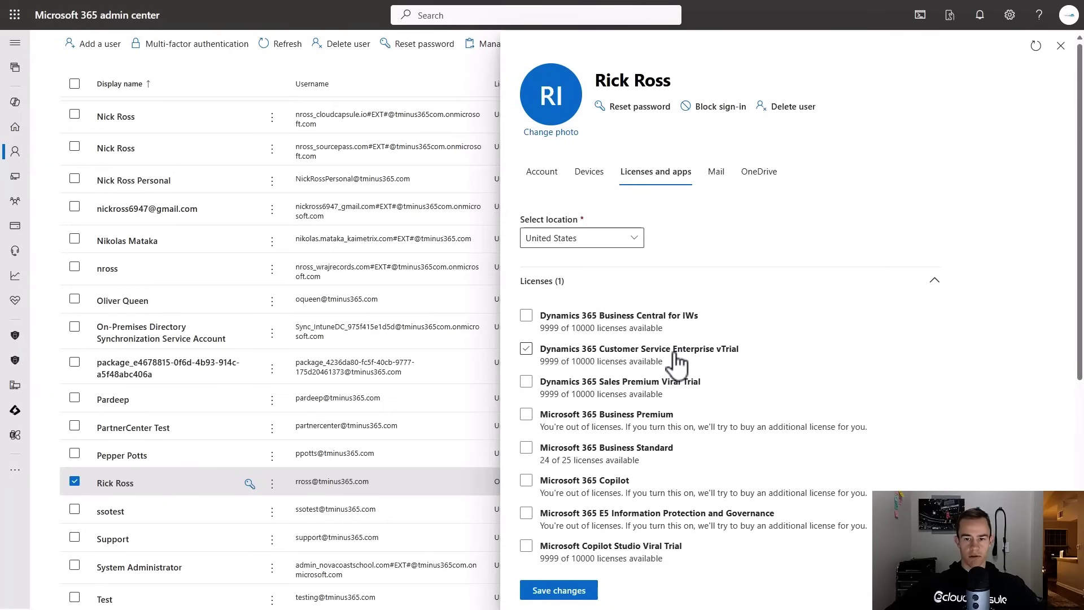
pyautogui.click(673, 354)
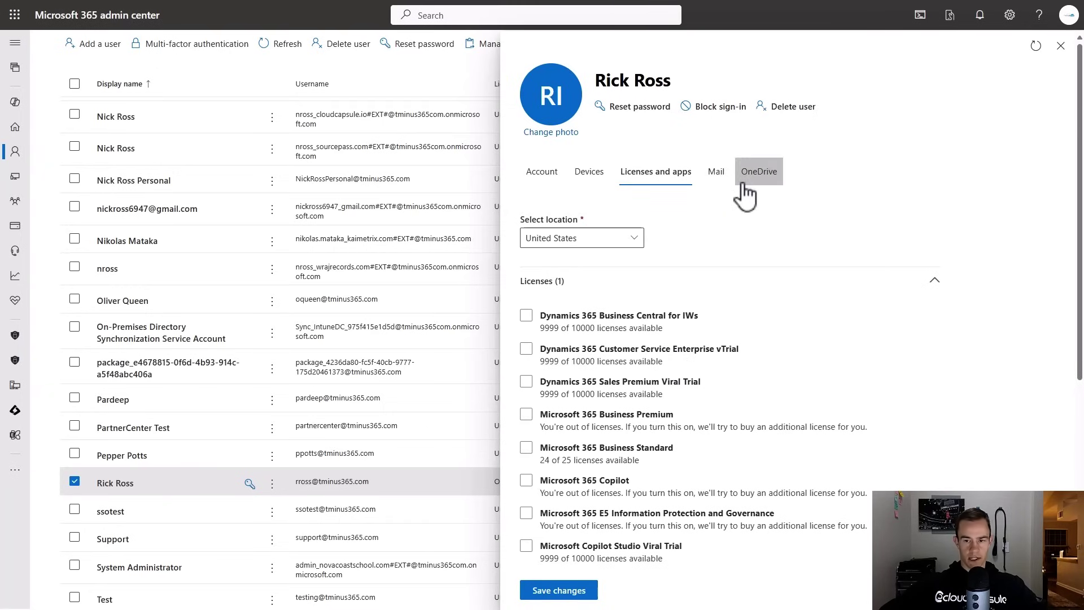
# Preview the delete-user options for this user, then back out without deleting
pyautogui.click(786, 106)
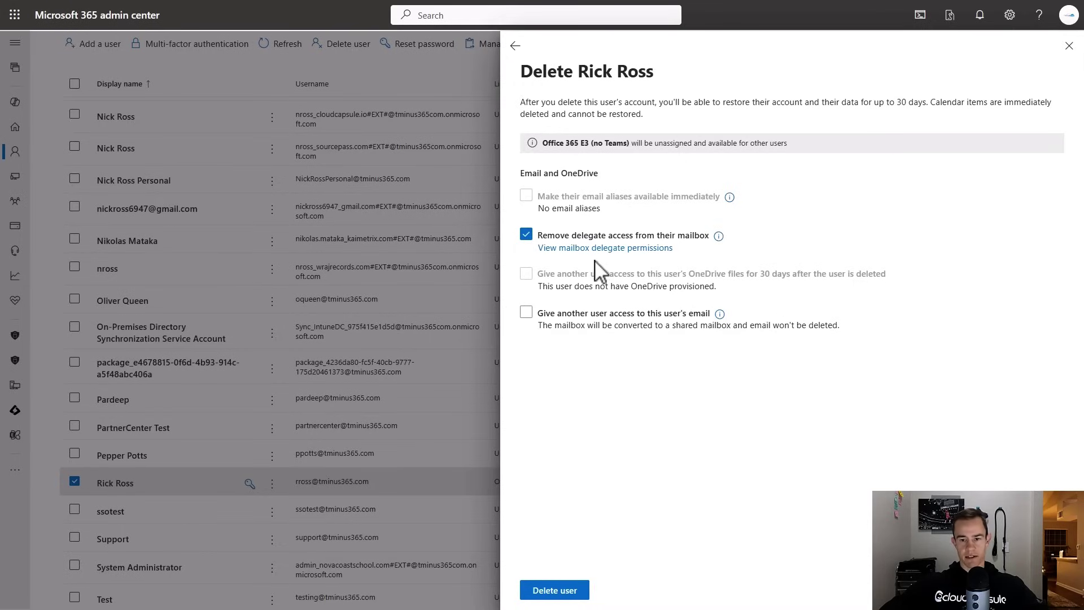
pyautogui.click(514, 47)
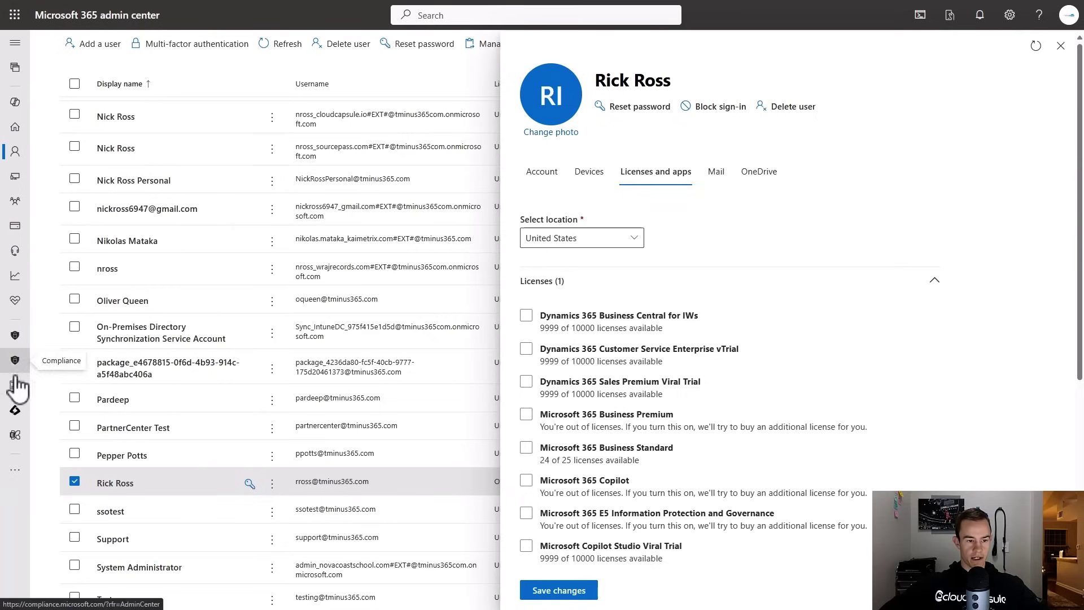
# In SharePoint admin center Settings, enter 3650 days for OneDrive retention, then close without saving
pyautogui.click(18, 472)
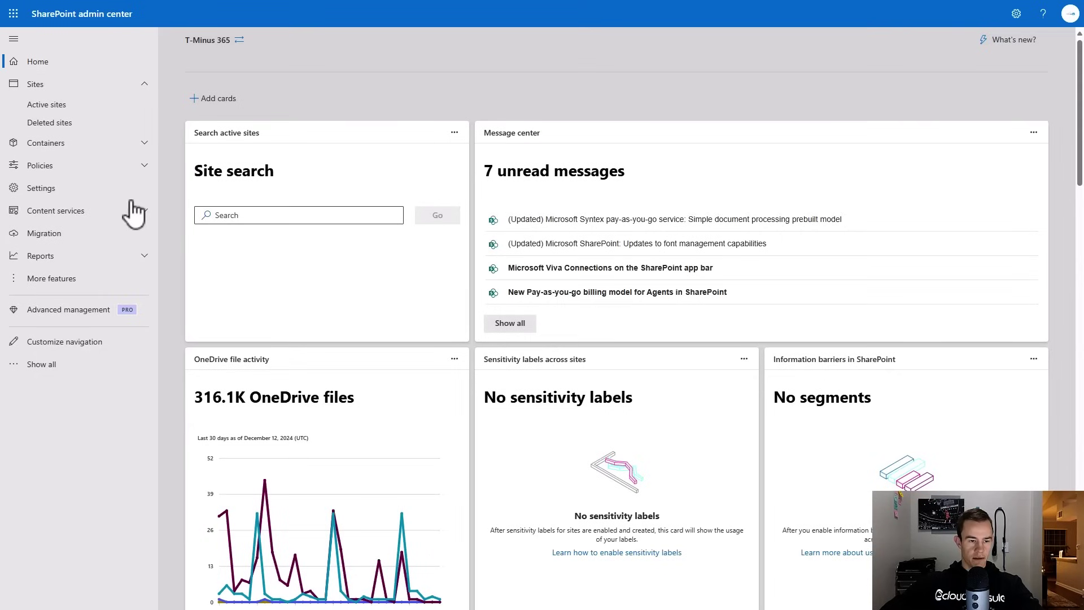
pyautogui.click(89, 192)
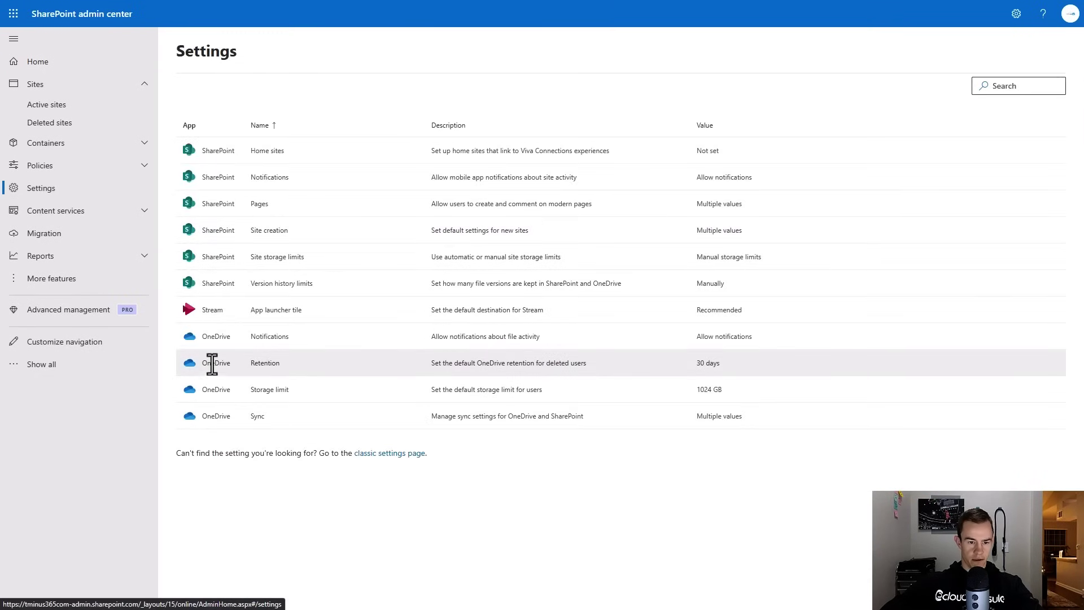
pyautogui.click(303, 365)
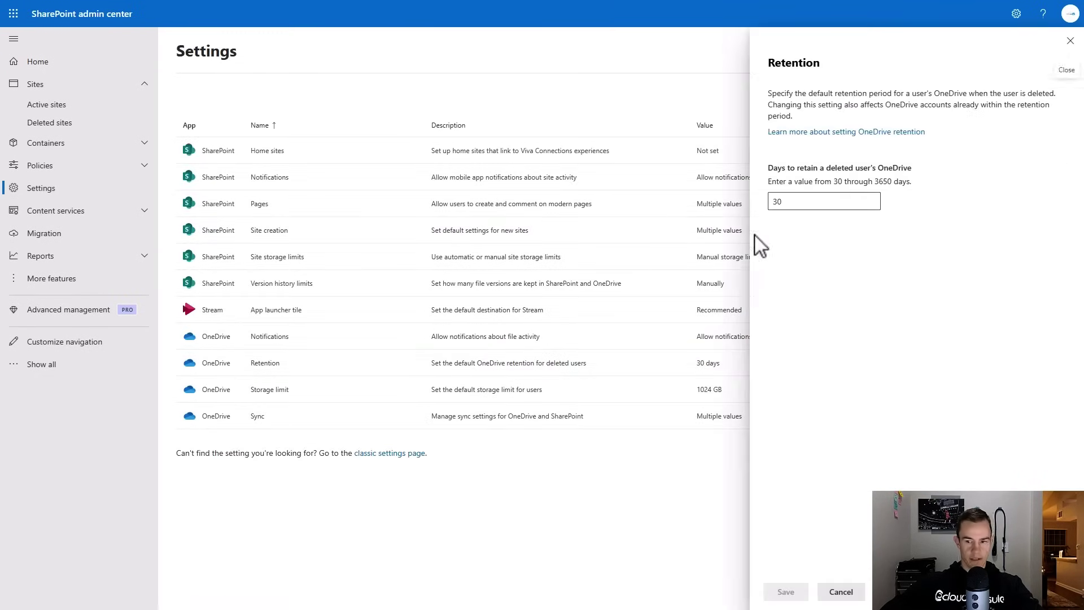
pyautogui.click(801, 202)
pyautogui.doubleClick(802, 203)
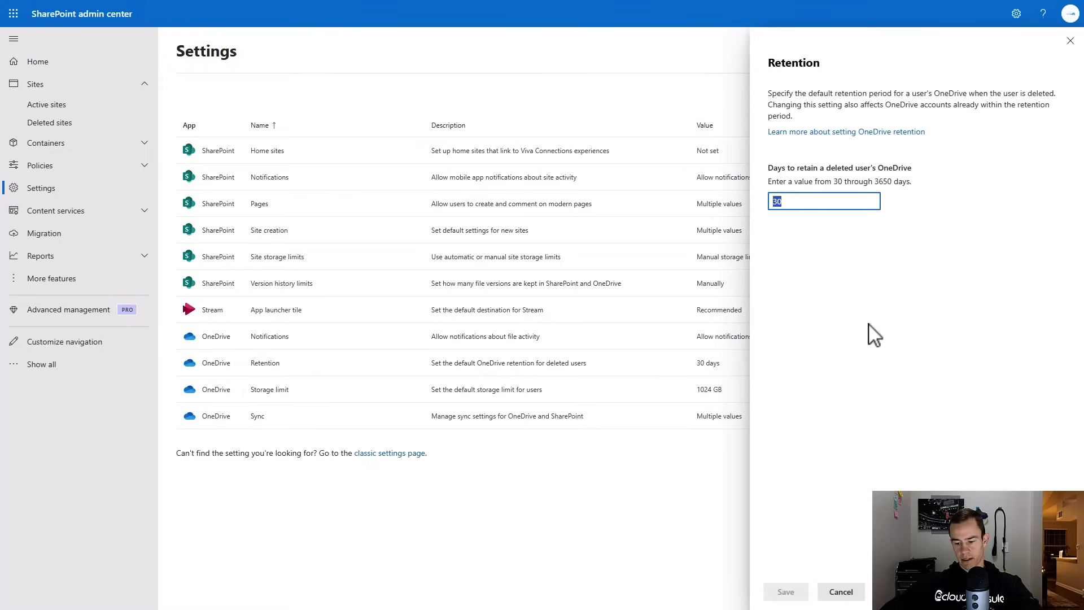
pyautogui.write('3650')
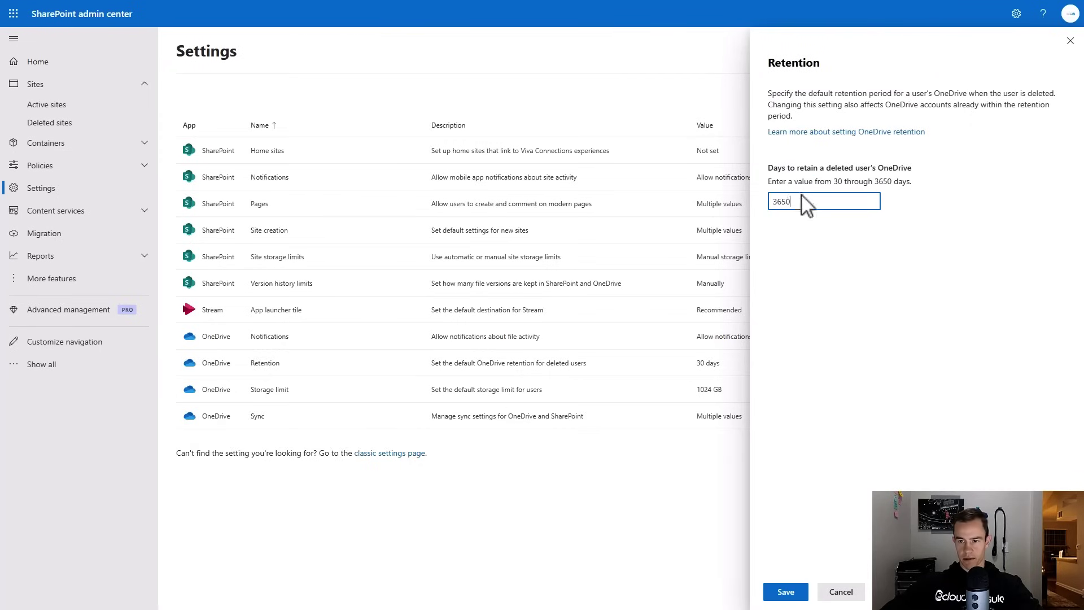
pyautogui.click(1071, 41)
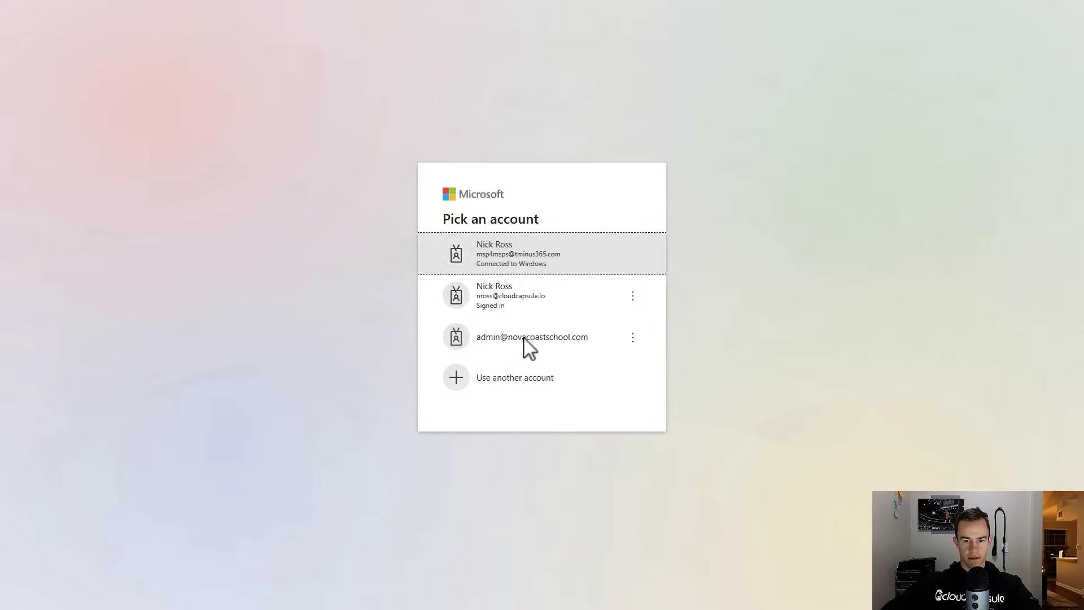
# Sign in and start a new retention policy under Data Lifecycle Management
pyautogui.click(524, 338)
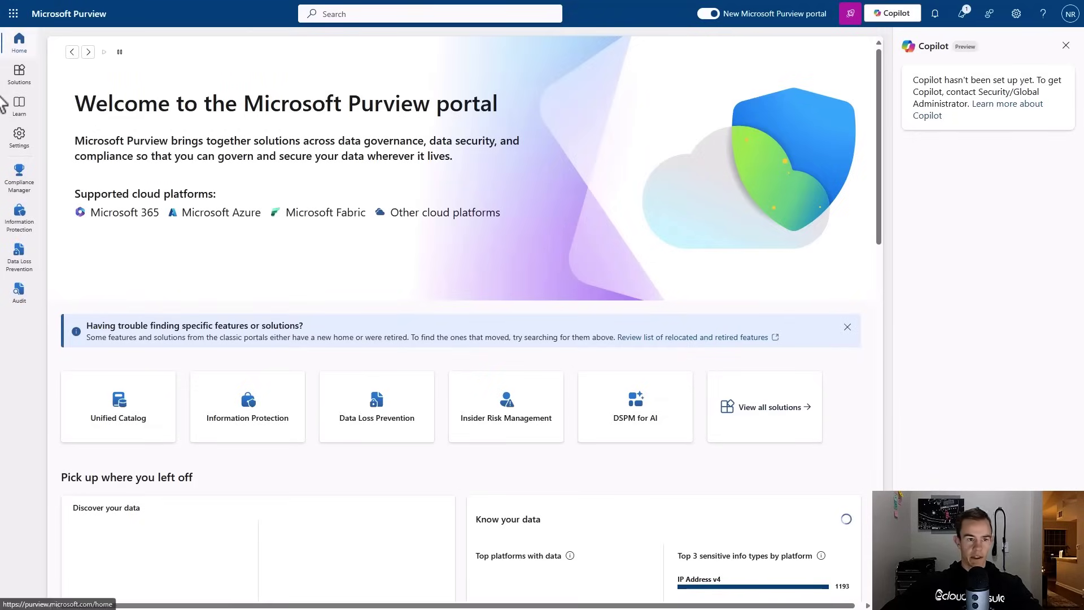
pyautogui.click(22, 78)
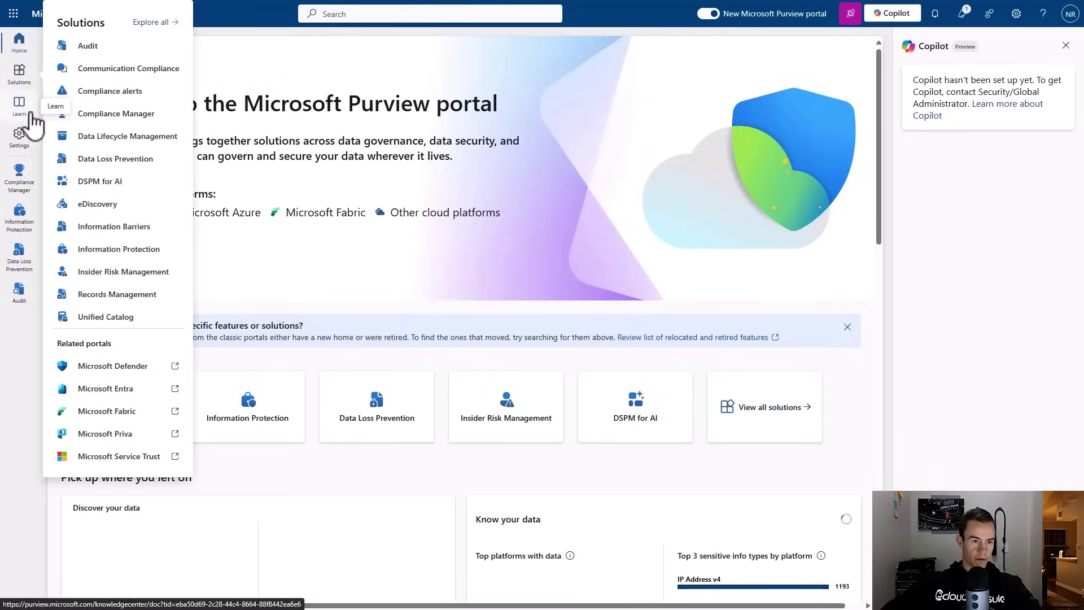
pyautogui.click(121, 139)
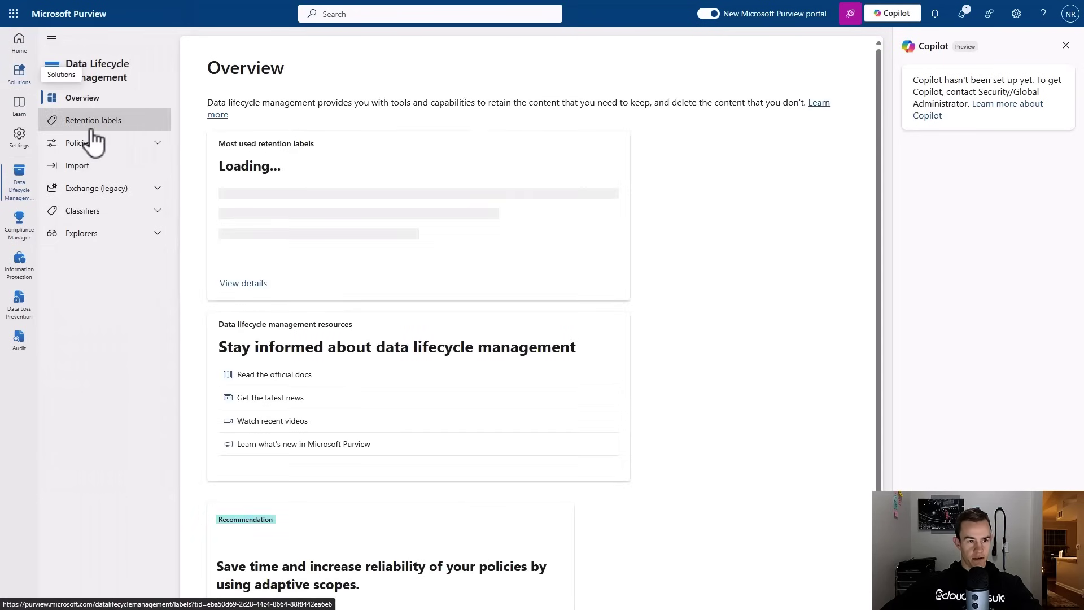
pyautogui.click(128, 143)
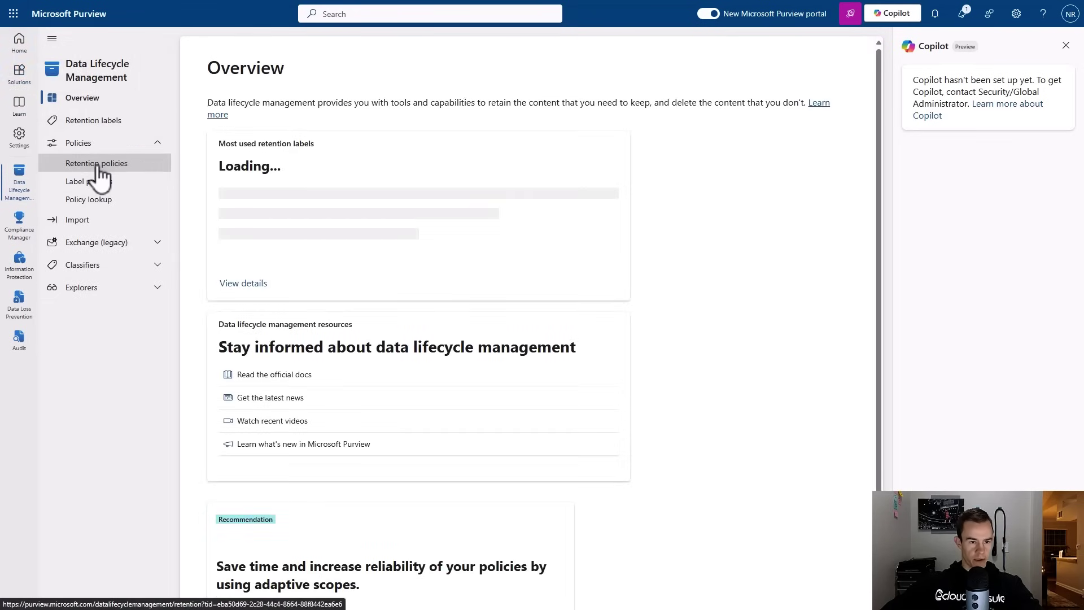
pyautogui.click(96, 164)
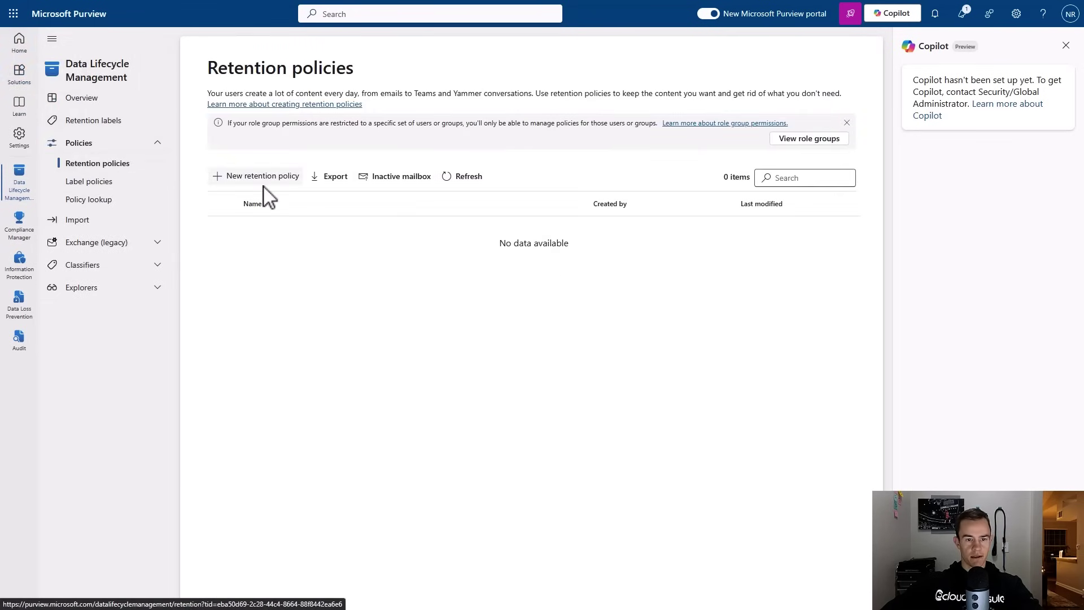
pyautogui.click(263, 183)
# Name the new retention policy 'OneDrive Policy'
pyautogui.click(321, 153)
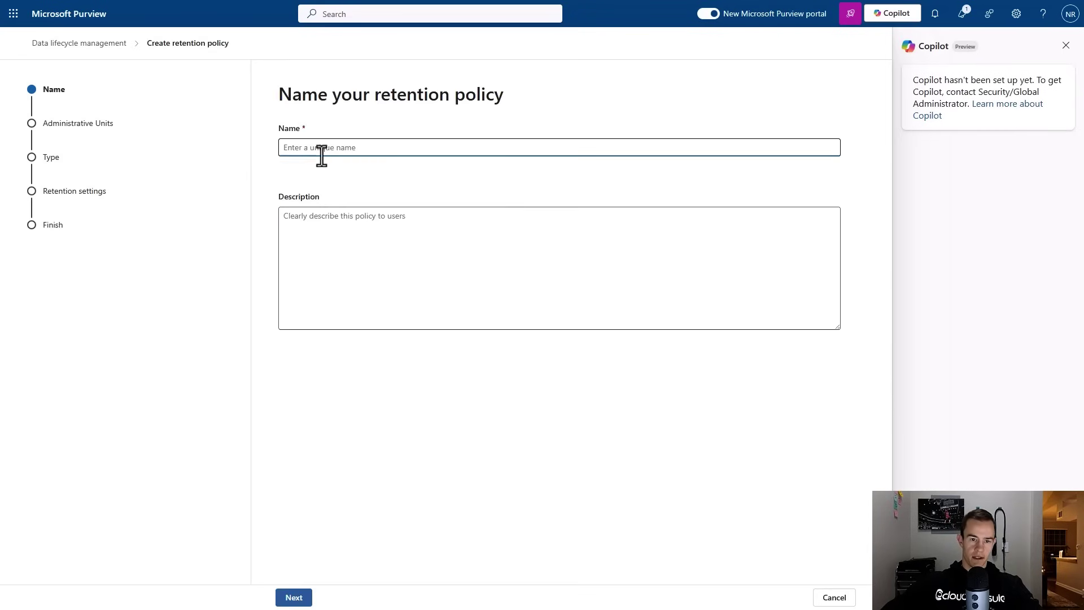
pyautogui.write('OneDrive')
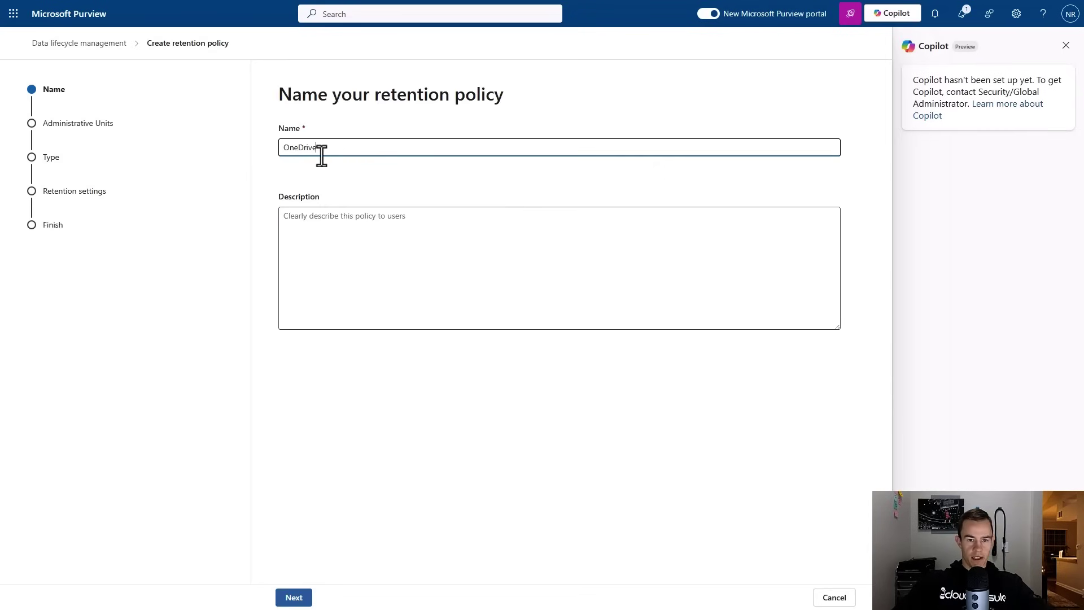
pyautogui.press('BackSpace')
pyautogui.press('BackSpace')
pyautogui.write('Policy')
pyautogui.click(294, 599)
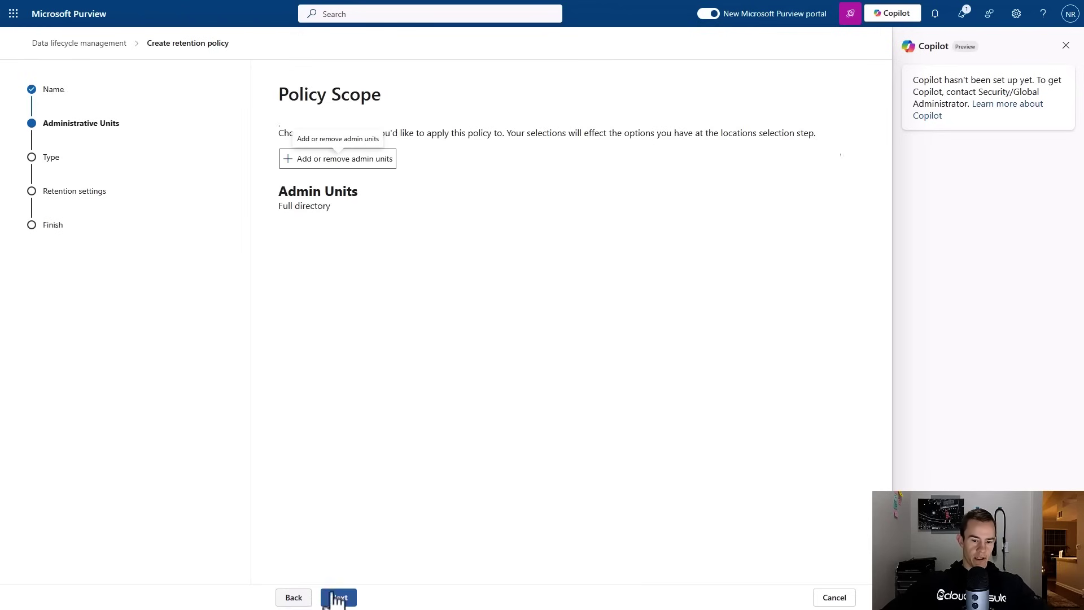
pyautogui.click(294, 597)
pyautogui.click(294, 597)
# Make the policy Static and exclude Exchange mailboxes and Microsoft 365 Group locations
pyautogui.click(339, 597)
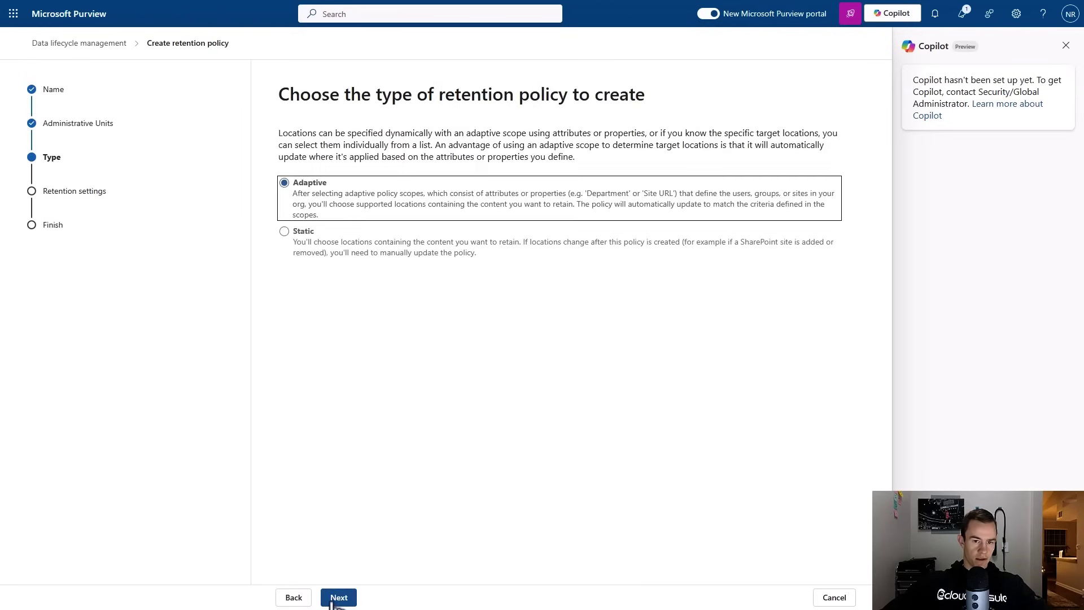
pyautogui.click(295, 234)
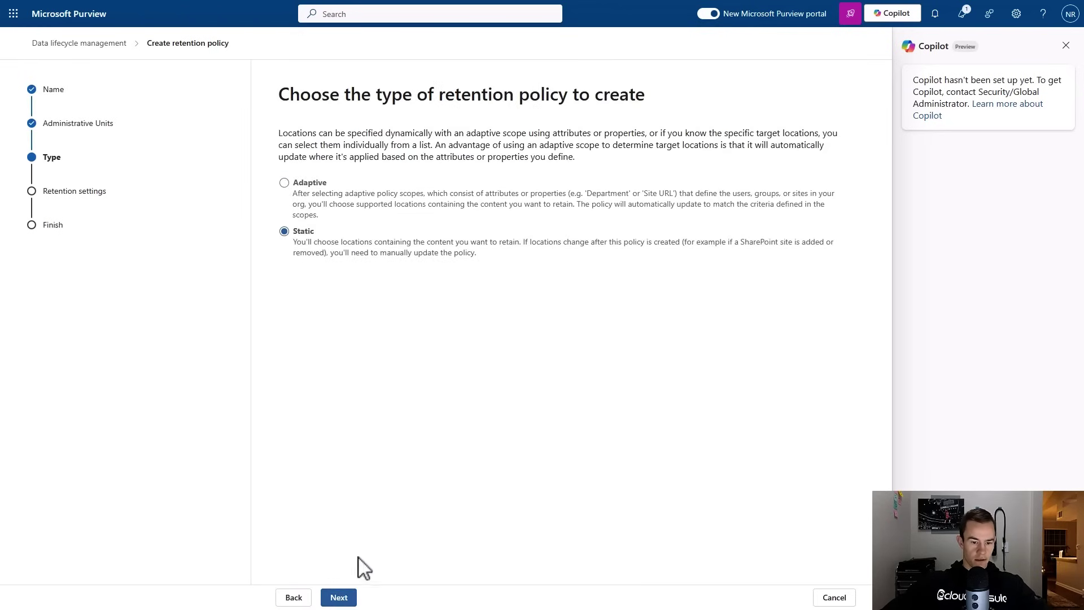
pyautogui.click(342, 597)
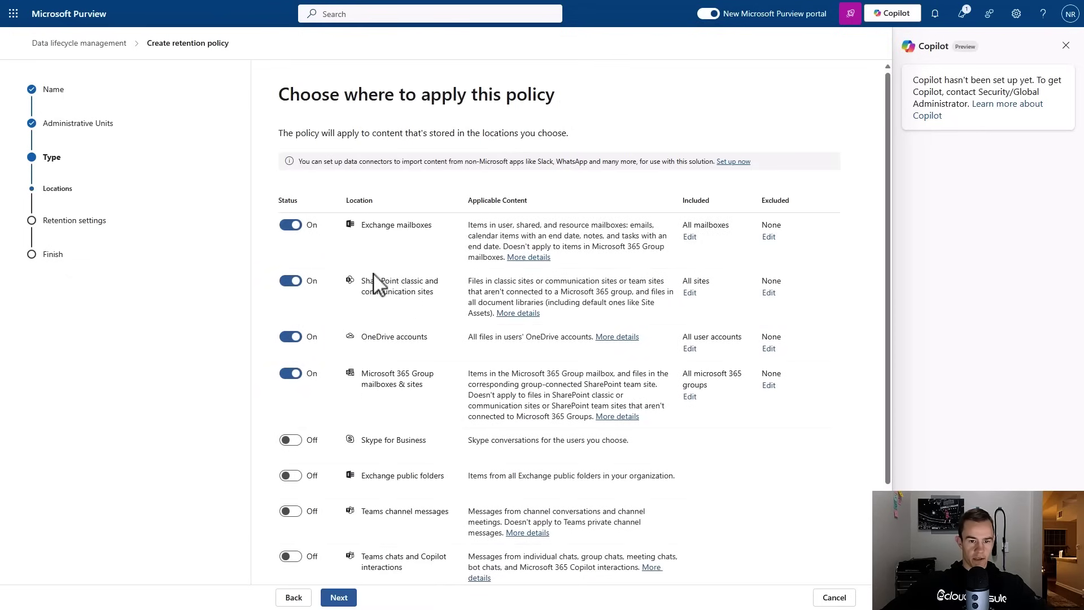
pyautogui.click(291, 225)
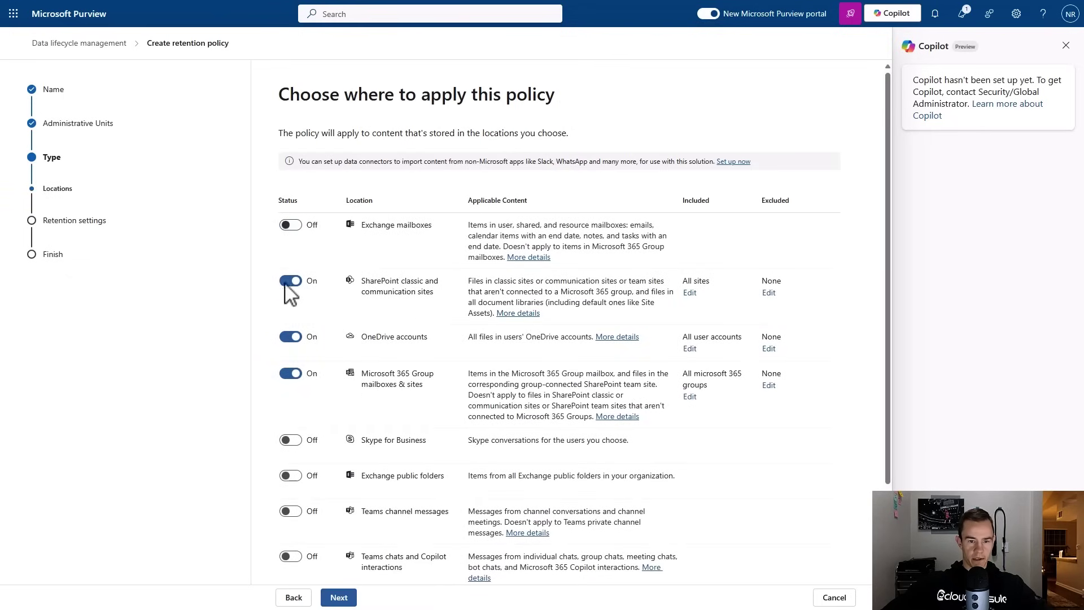
pyautogui.click(294, 373)
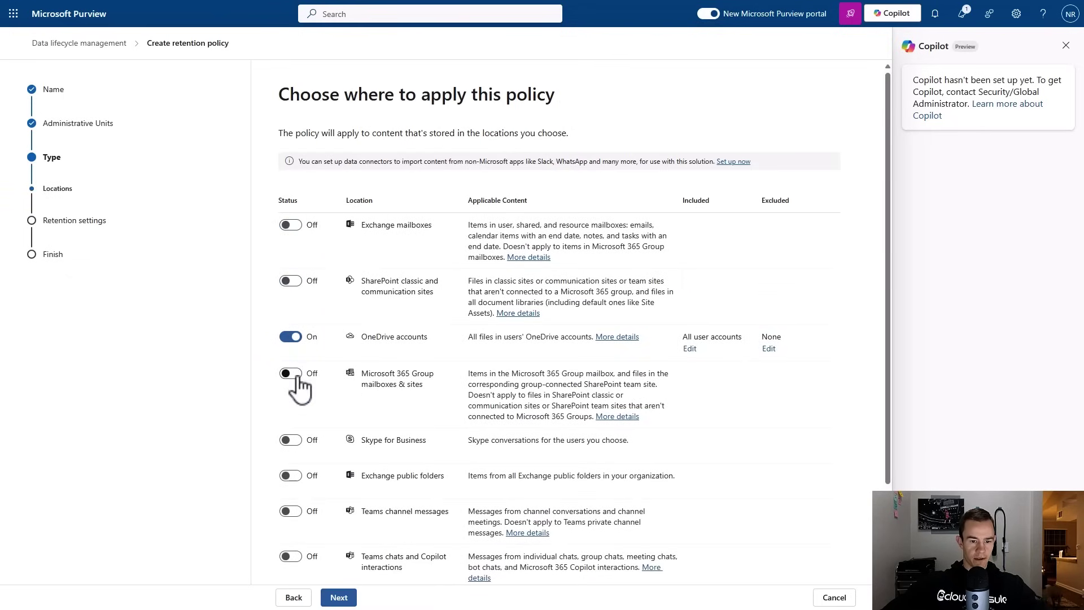
# Choose a custom retention period and raise the number of retention years
pyautogui.click(346, 599)
pyautogui.click(392, 174)
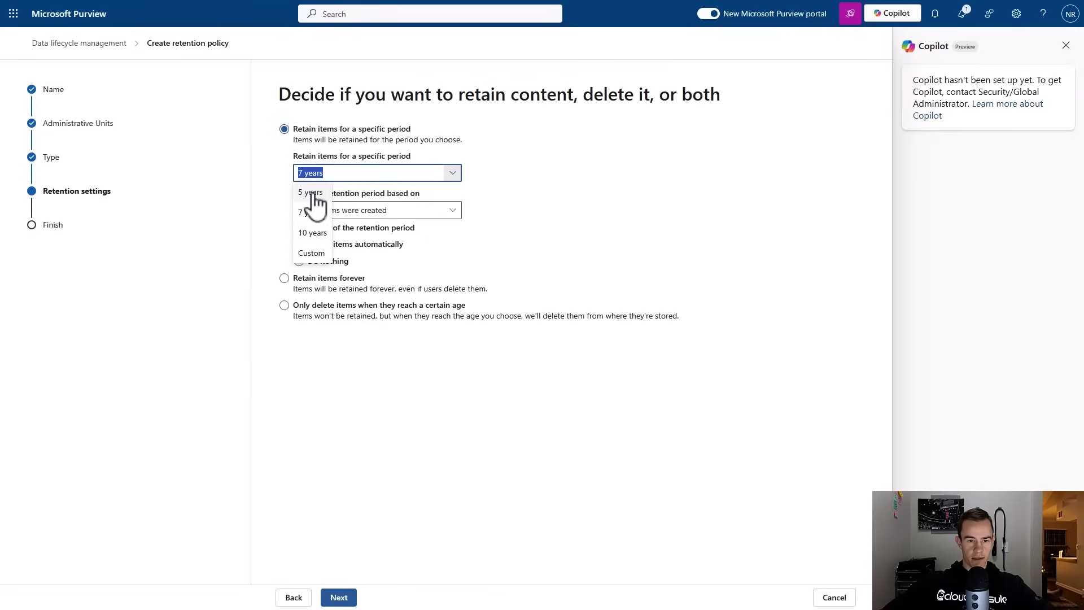
pyautogui.click(470, 191)
pyautogui.click(427, 176)
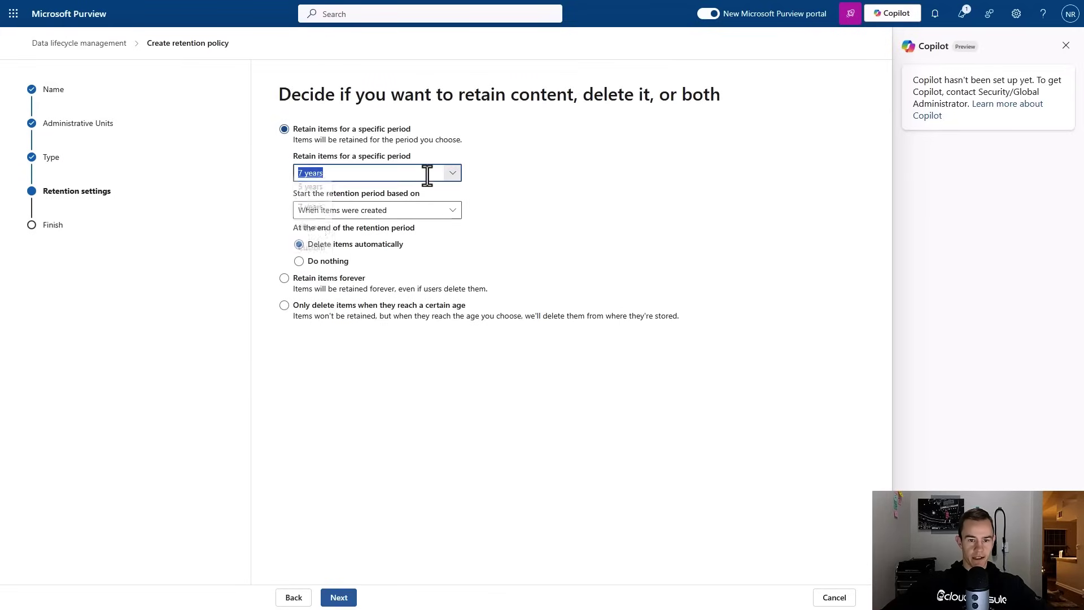
pyautogui.click(332, 253)
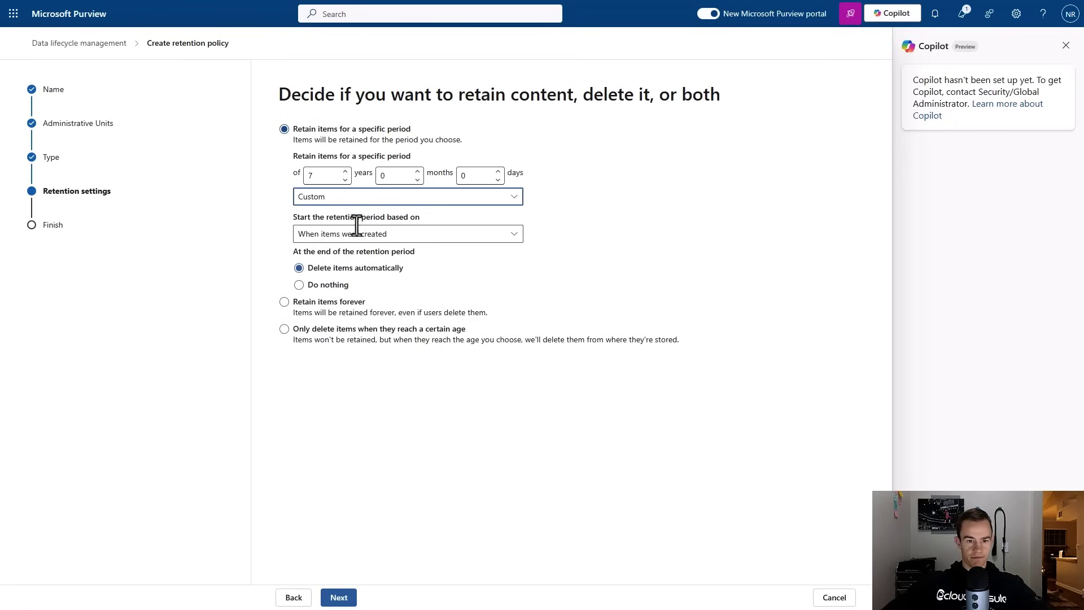
pyautogui.click(345, 171)
pyautogui.click(345, 172)
pyautogui.click(345, 172)
pyautogui.click(345, 171)
pyautogui.click(345, 171)
pyautogui.click(345, 172)
pyautogui.click(345, 172)
pyautogui.click(345, 172)
# Set 13 years starting from last modified, then switch to Retain items forever
pyautogui.click(384, 233)
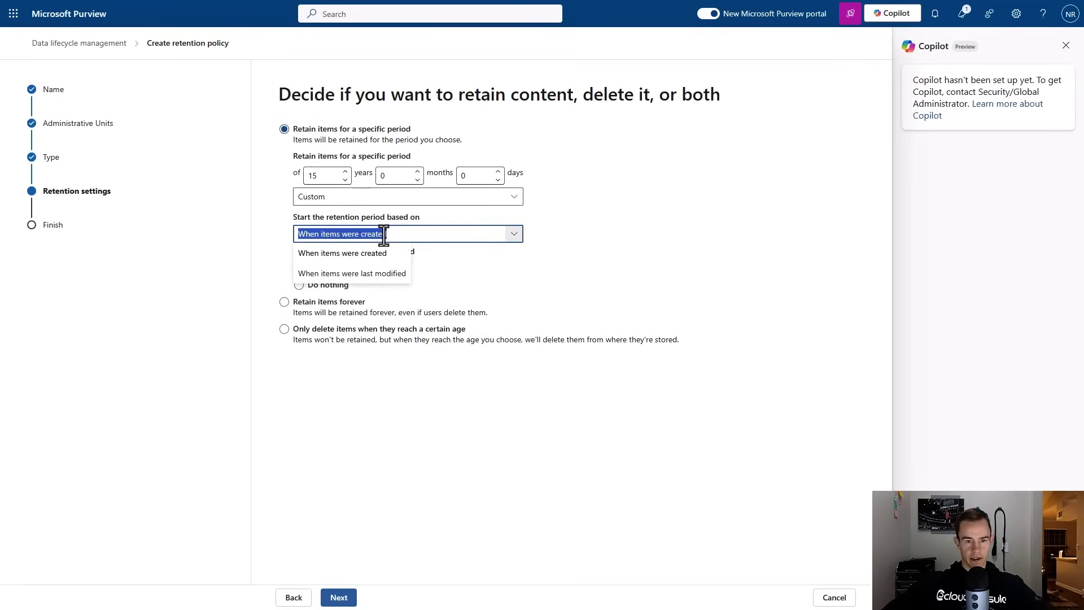
pyautogui.click(341, 184)
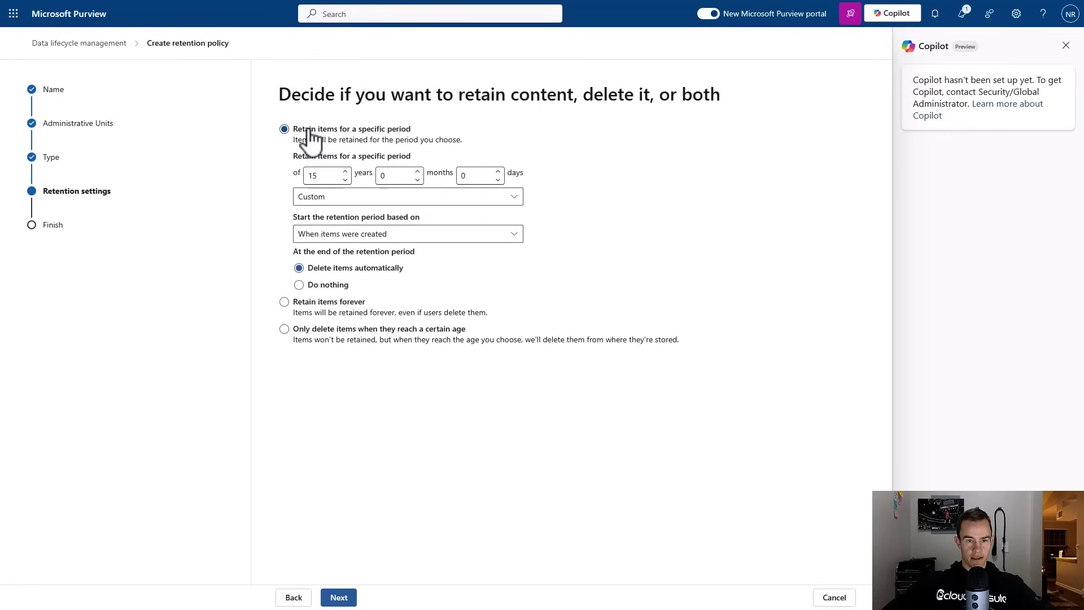
pyautogui.click(345, 180)
pyautogui.click(370, 198)
pyautogui.click(416, 255)
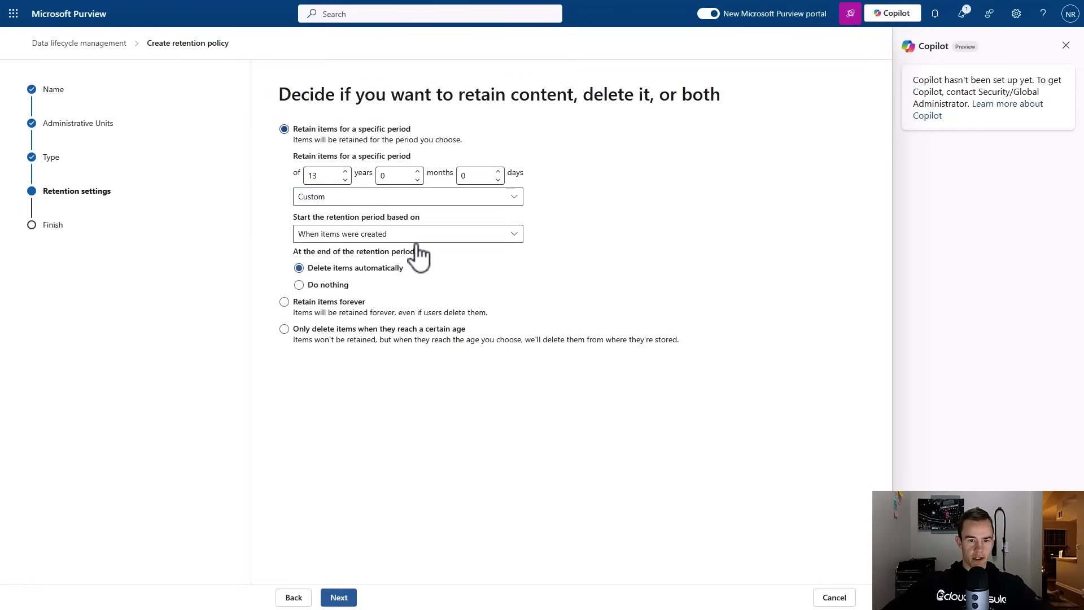
pyautogui.click(382, 235)
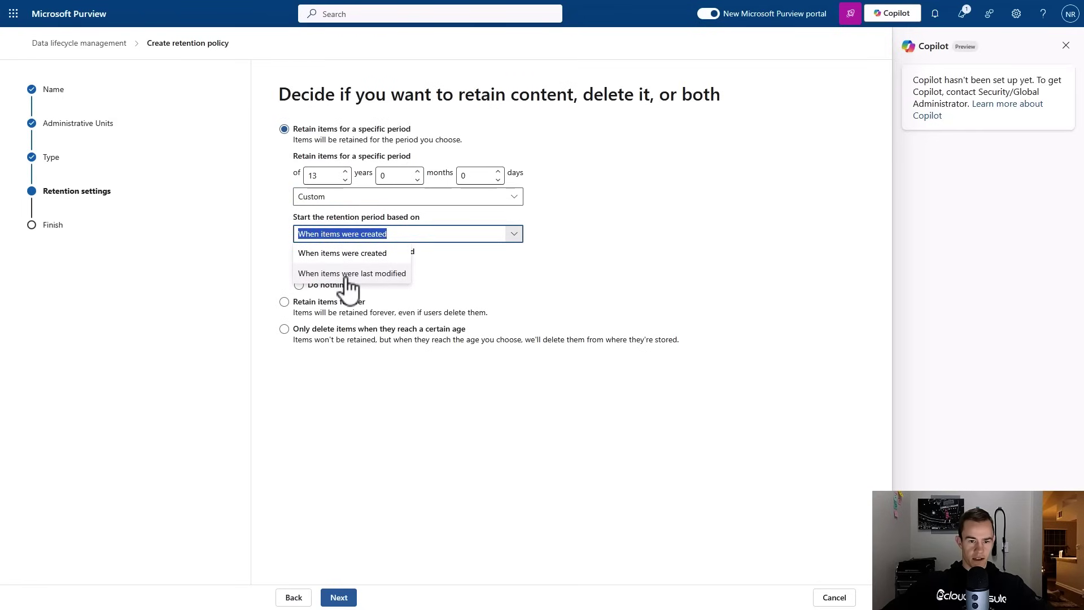
pyautogui.click(345, 275)
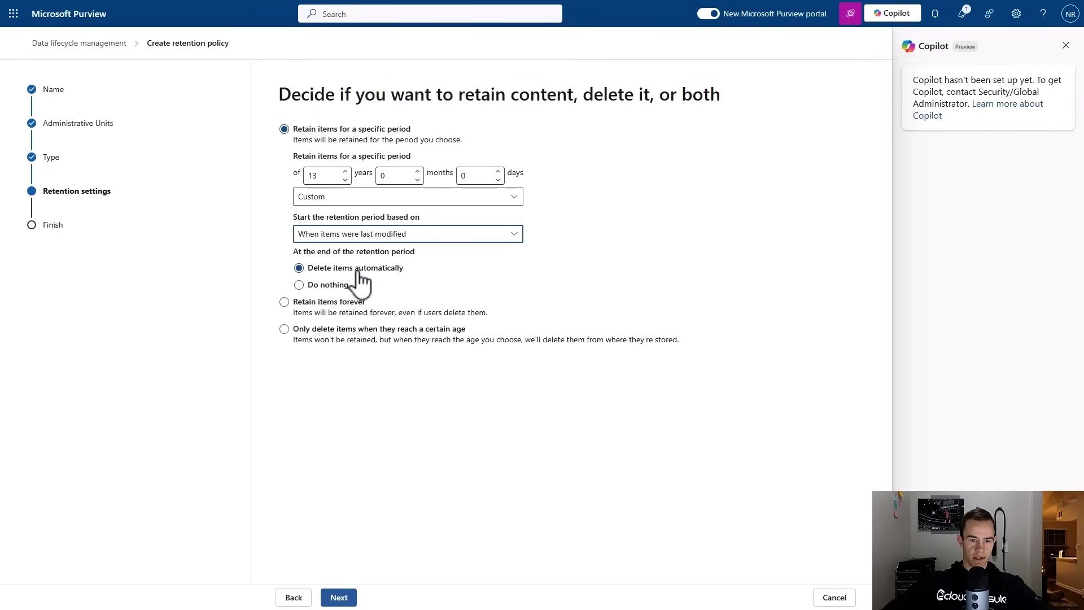
pyautogui.click(324, 304)
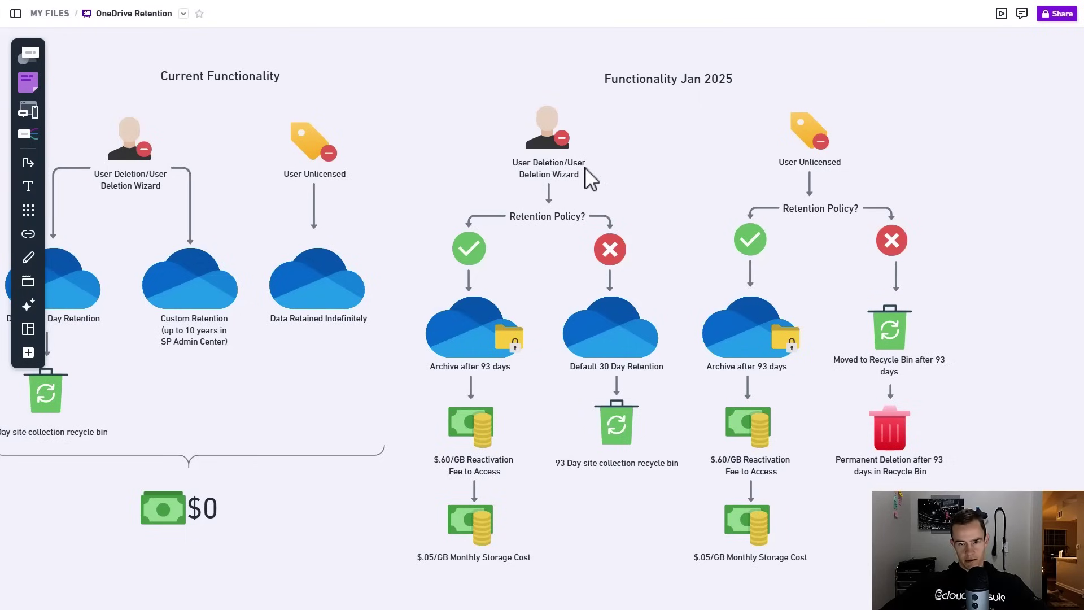
# Pan the Whimsical board to show both flowcharts, including the $.60/GB and $.05/GB fee paths
pyautogui.click(545, 283)
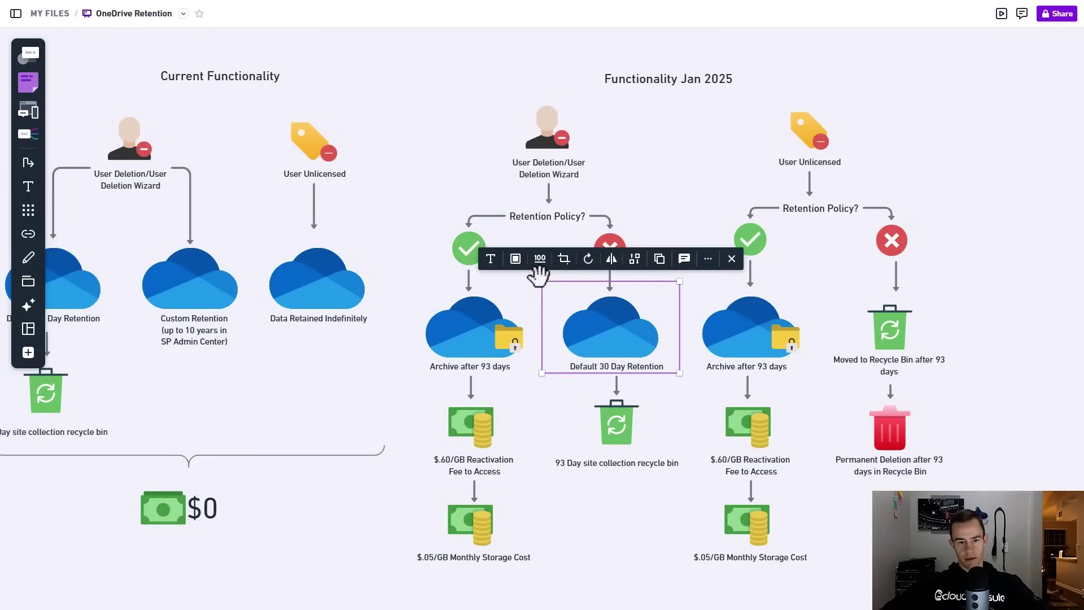
pyautogui.hscroll(1, 537, 275)
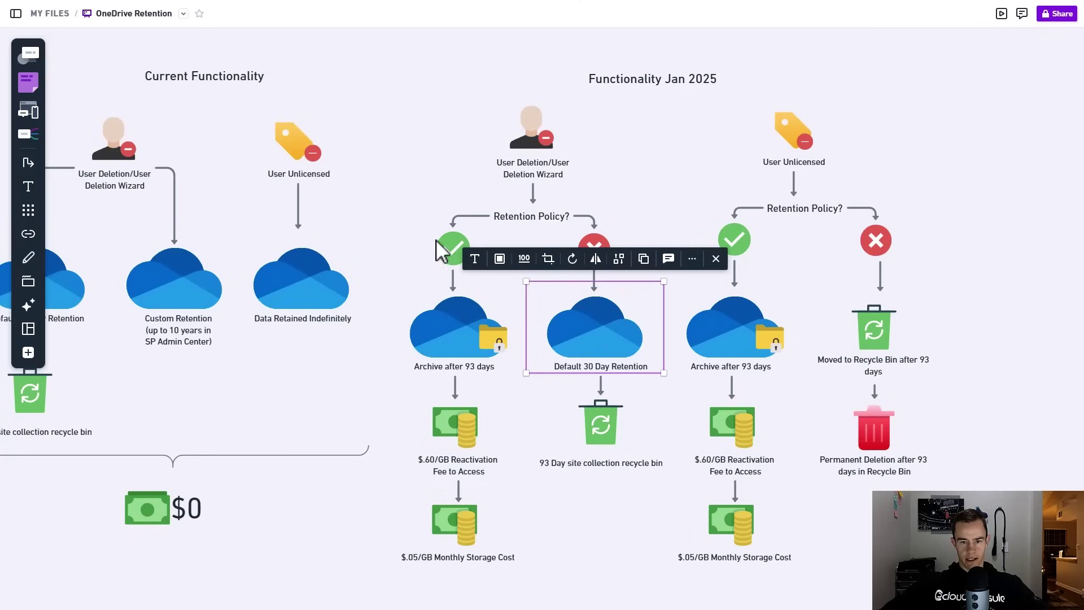
pyautogui.click(449, 206)
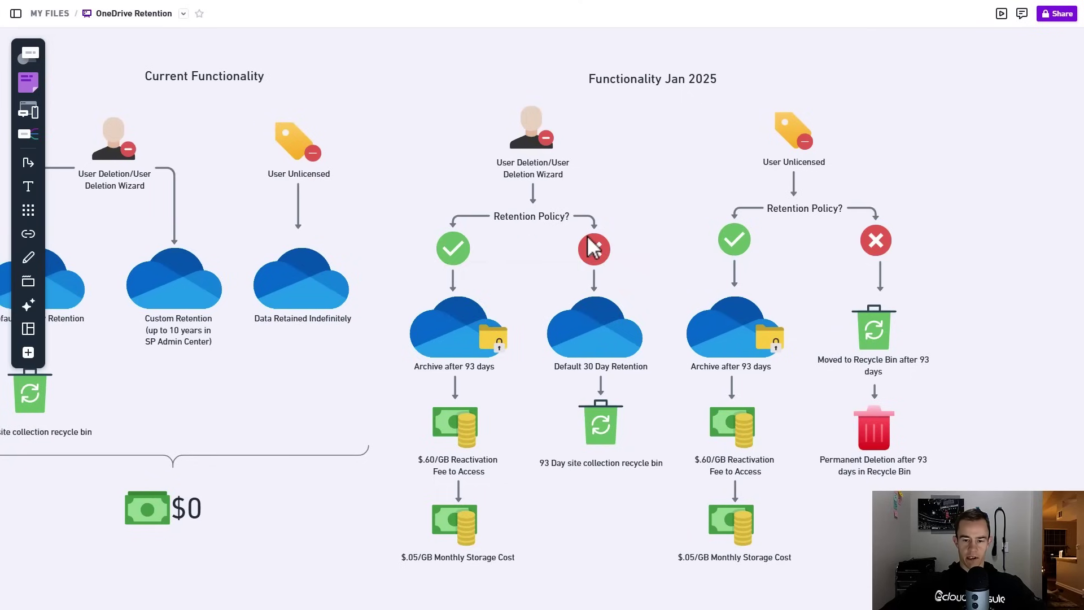
pyautogui.hscroll(-5, 349, 215)
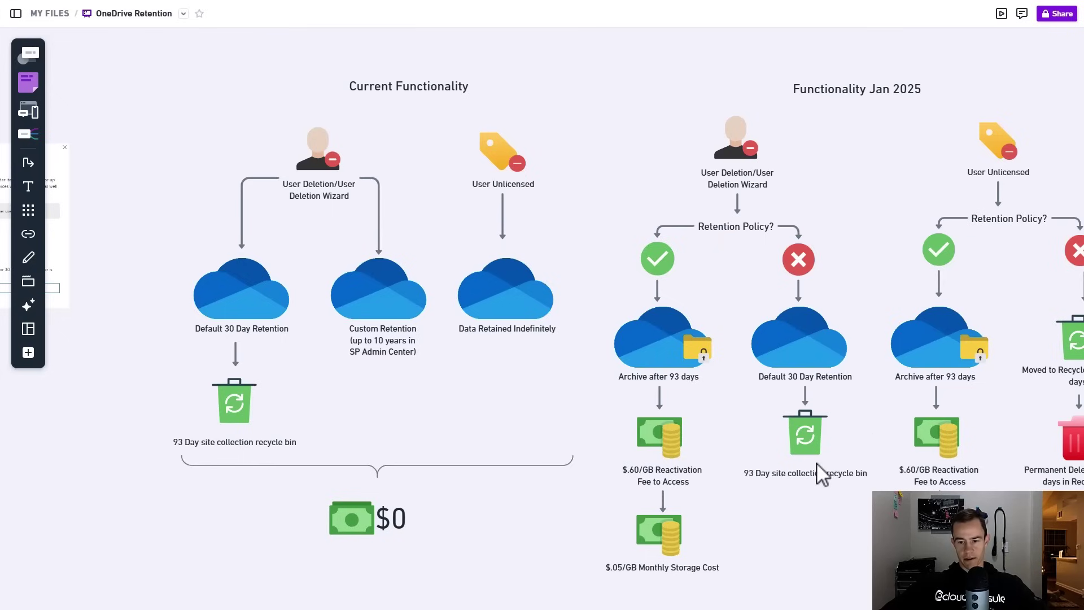
pyautogui.moveTo(842, 450); pyautogui.dragTo(774, 406)
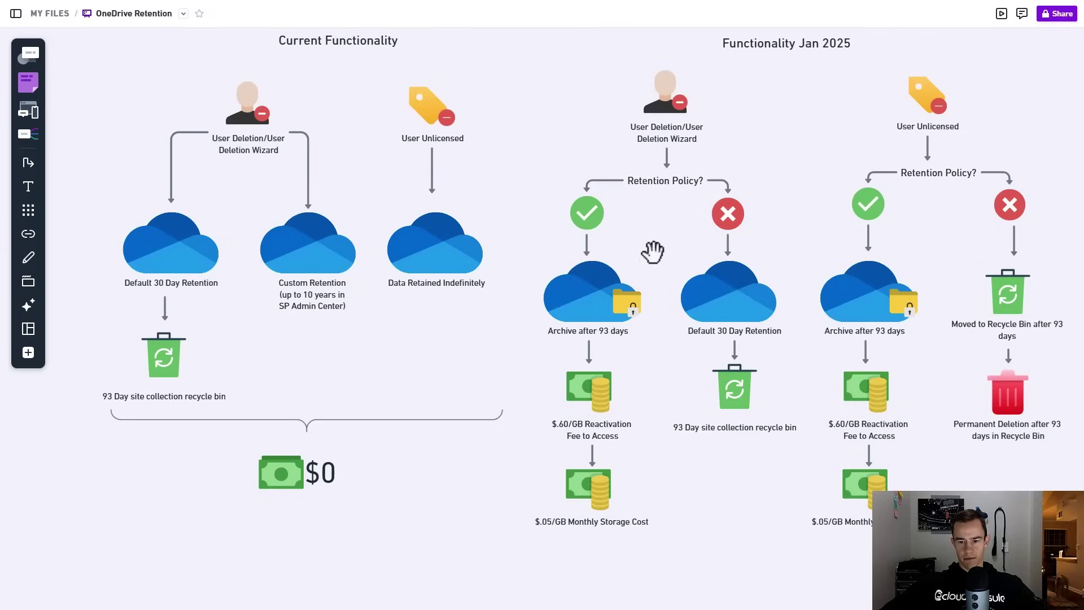
pyautogui.moveTo(653, 244); pyautogui.dragTo(582, 234)
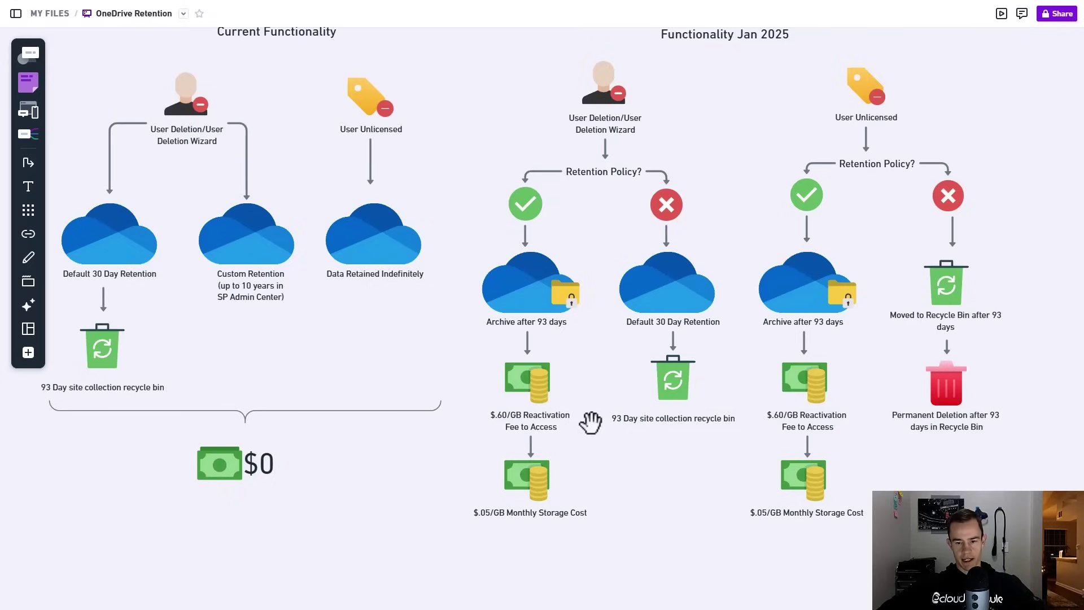
pyautogui.scroll(-2, 590, 423)
pyautogui.hscroll(1, 590, 422)
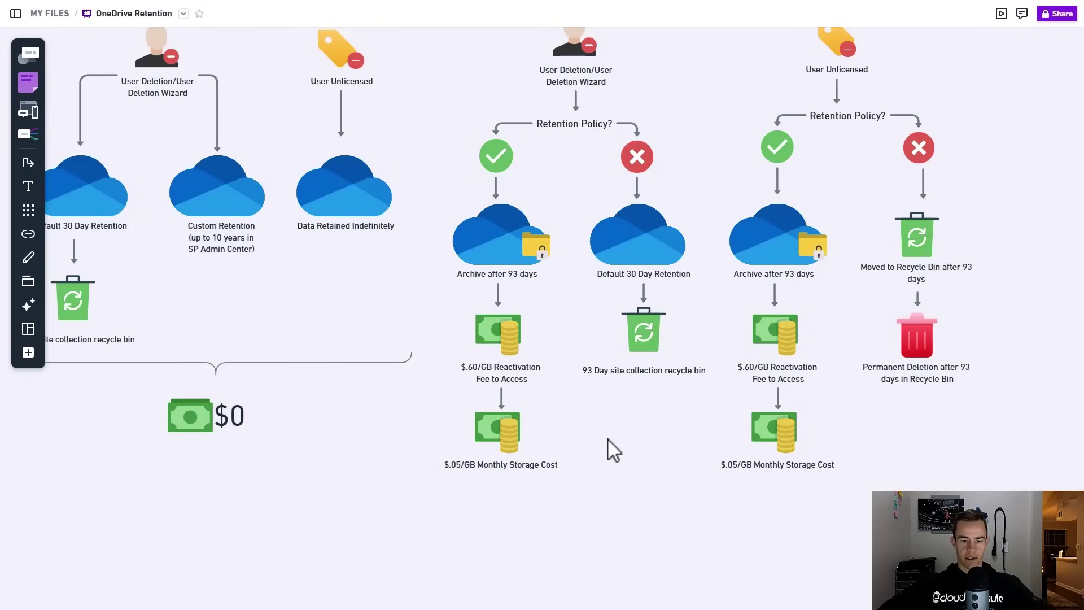
pyautogui.moveTo(560, 391); pyautogui.dragTo(586, 387)
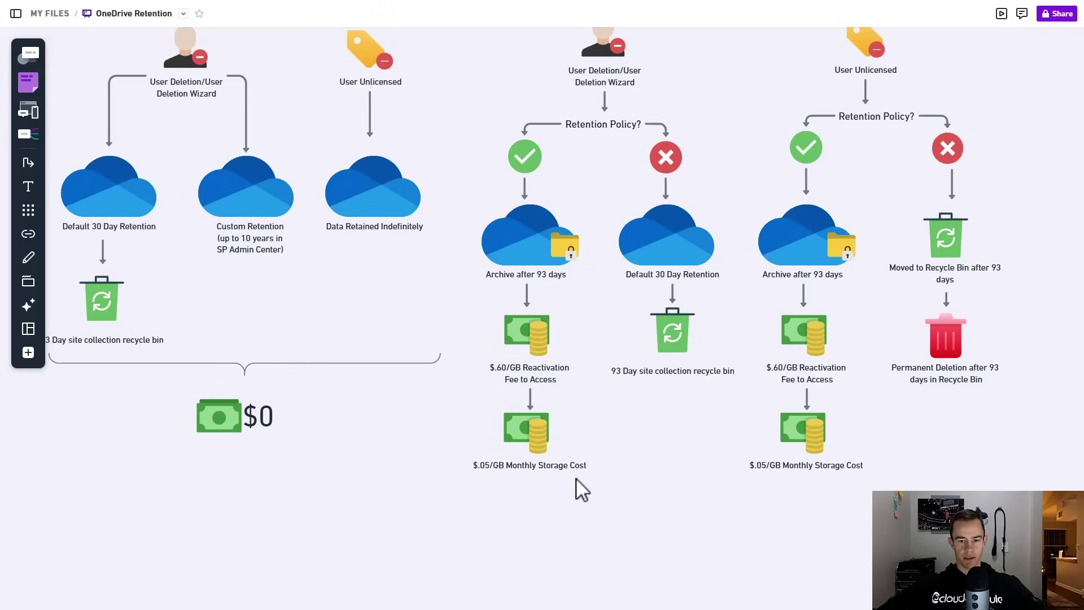
pyautogui.moveTo(598, 444); pyautogui.dragTo(456, 514)
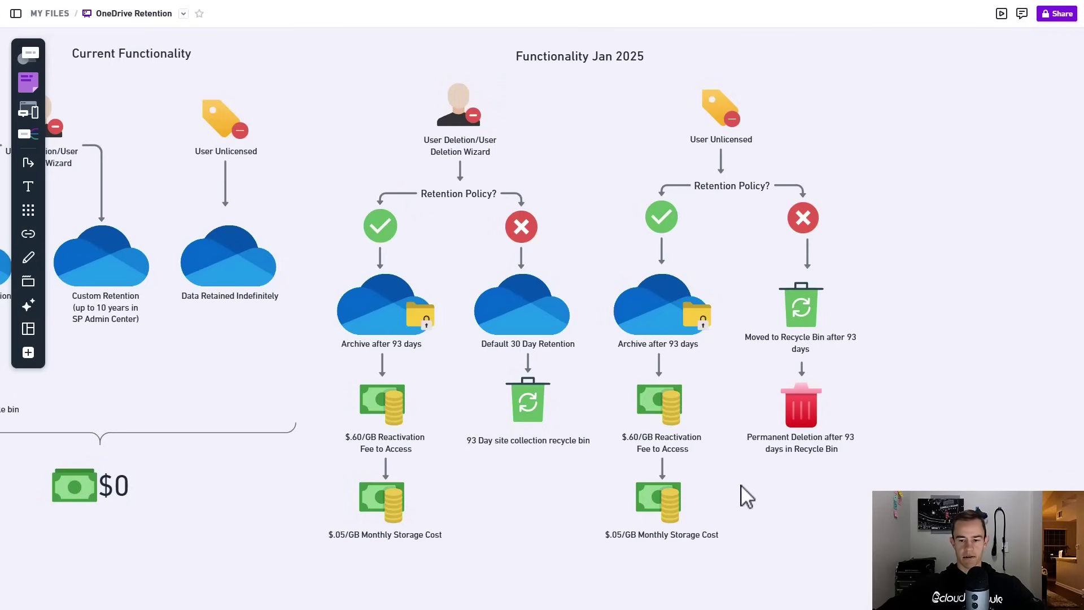
pyautogui.hscroll(2, 702, 462)
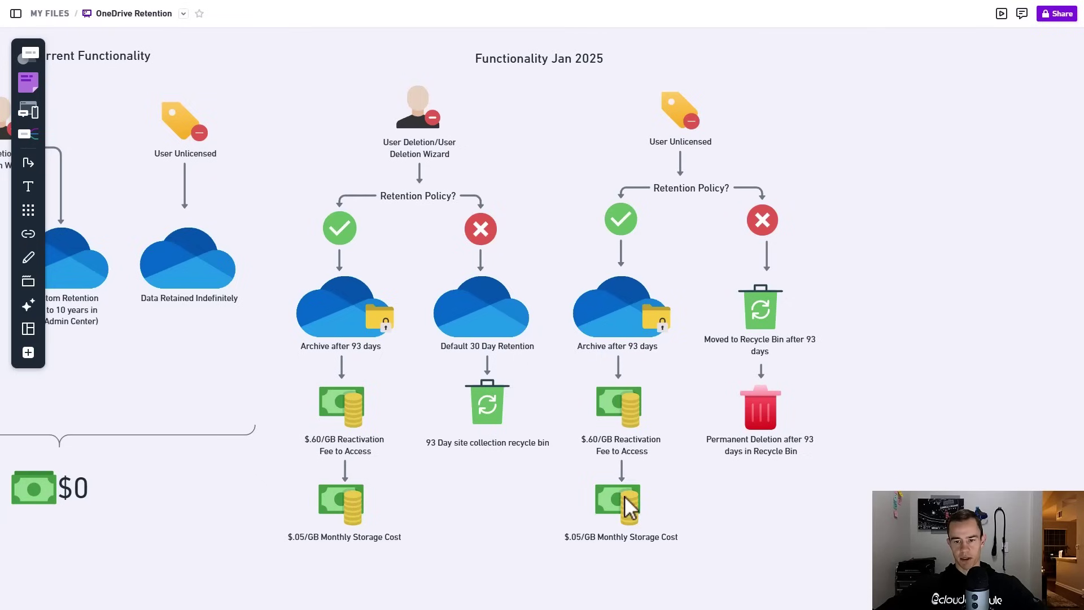
pyautogui.moveTo(685, 409); pyautogui.dragTo(890, 414)
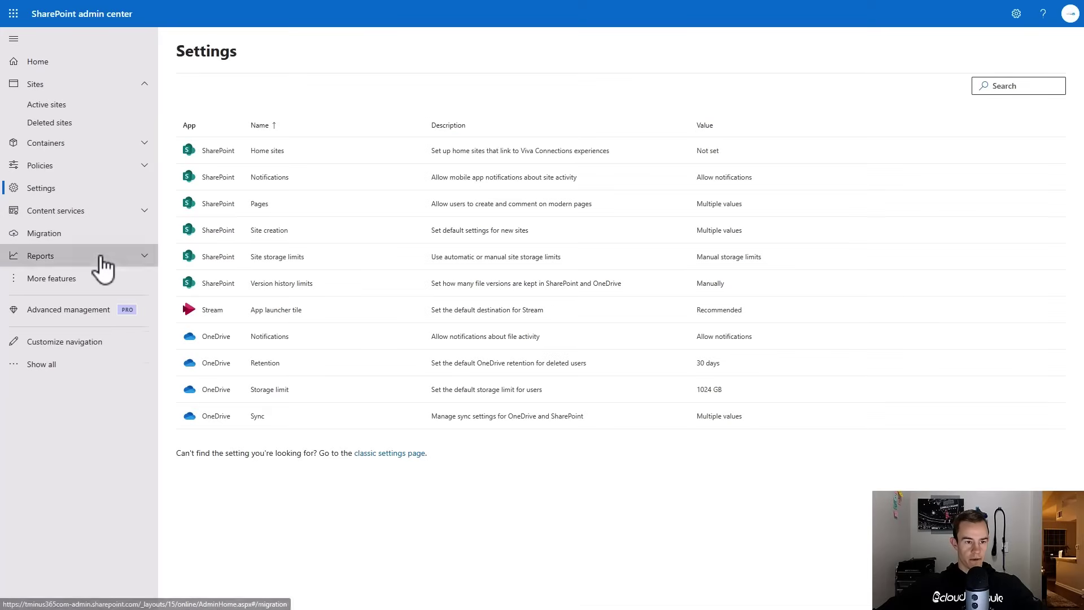
# Open Reports > OneDrive accounts and highlight the 11.90 MB used by unlicensed accounts
pyautogui.click(102, 257)
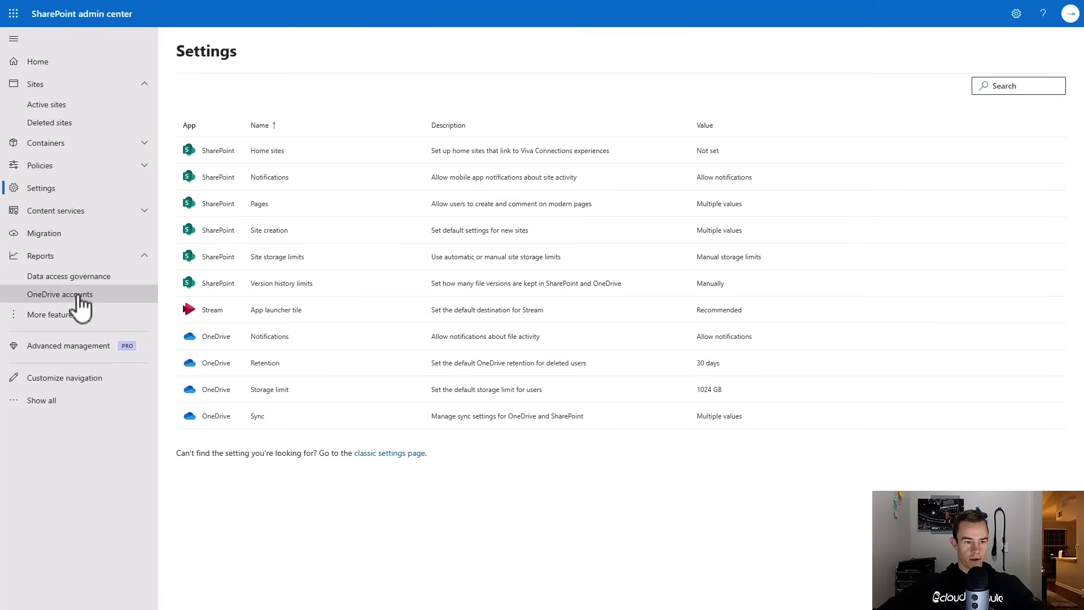
pyautogui.click(64, 297)
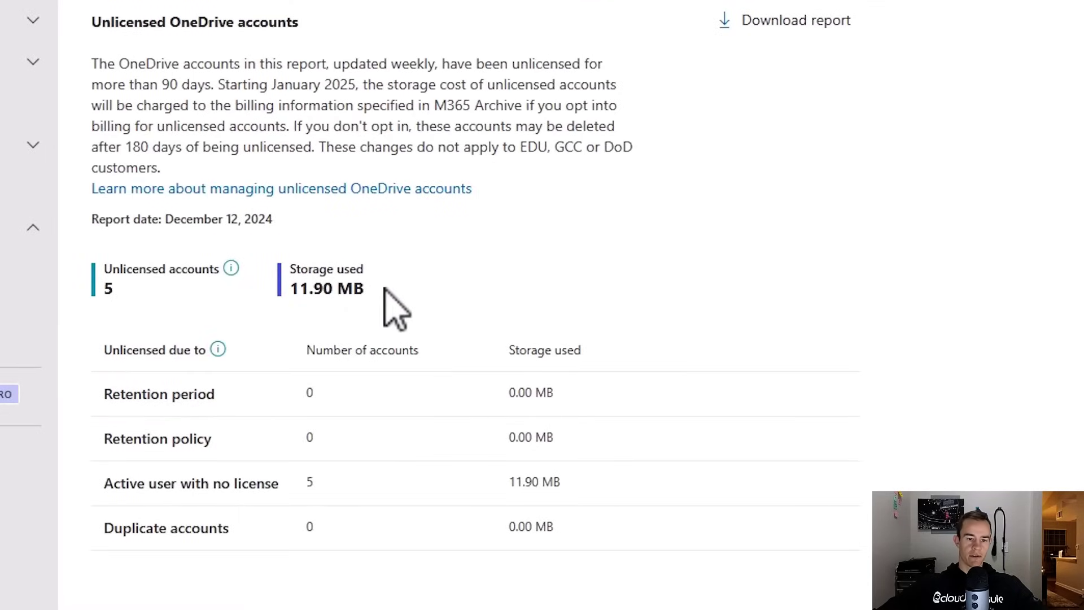
pyautogui.moveTo(364, 298); pyautogui.dragTo(292, 293)
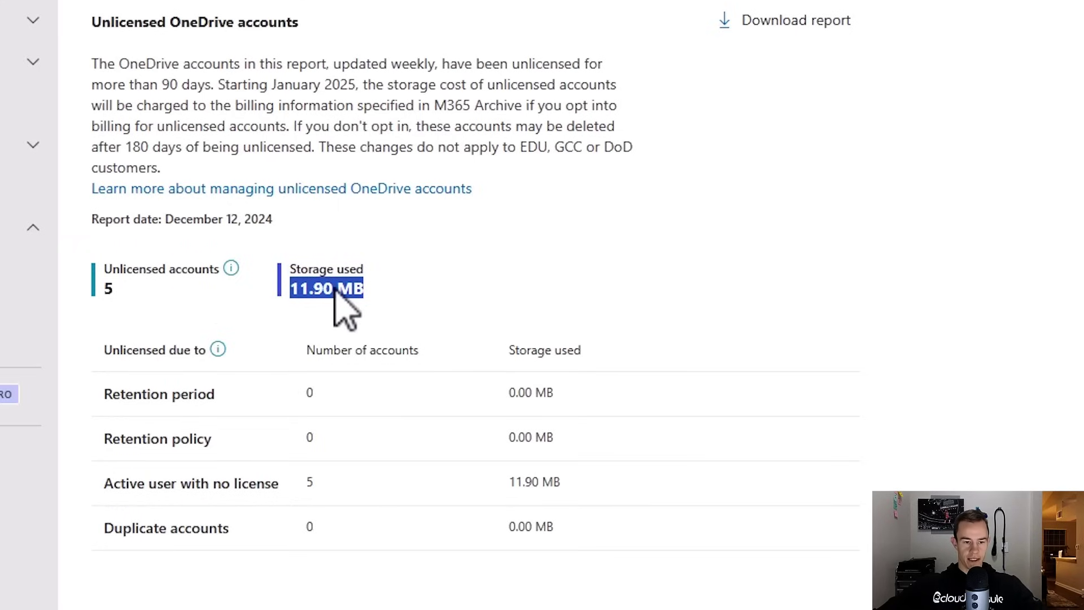
pyautogui.moveTo(136, 349)
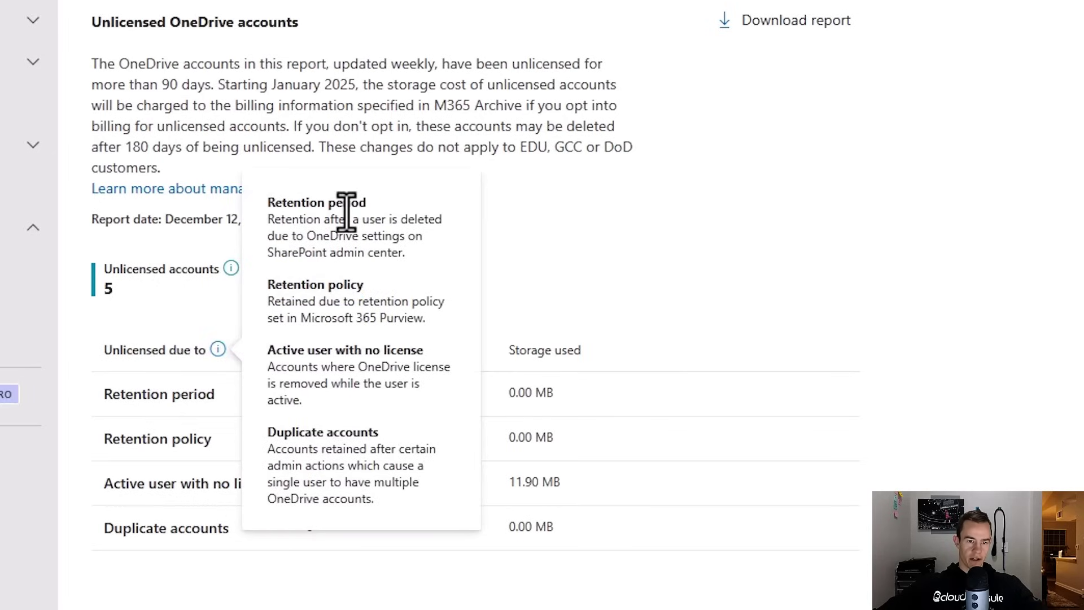
pyautogui.moveTo(397, 252); pyautogui.dragTo(263, 252)
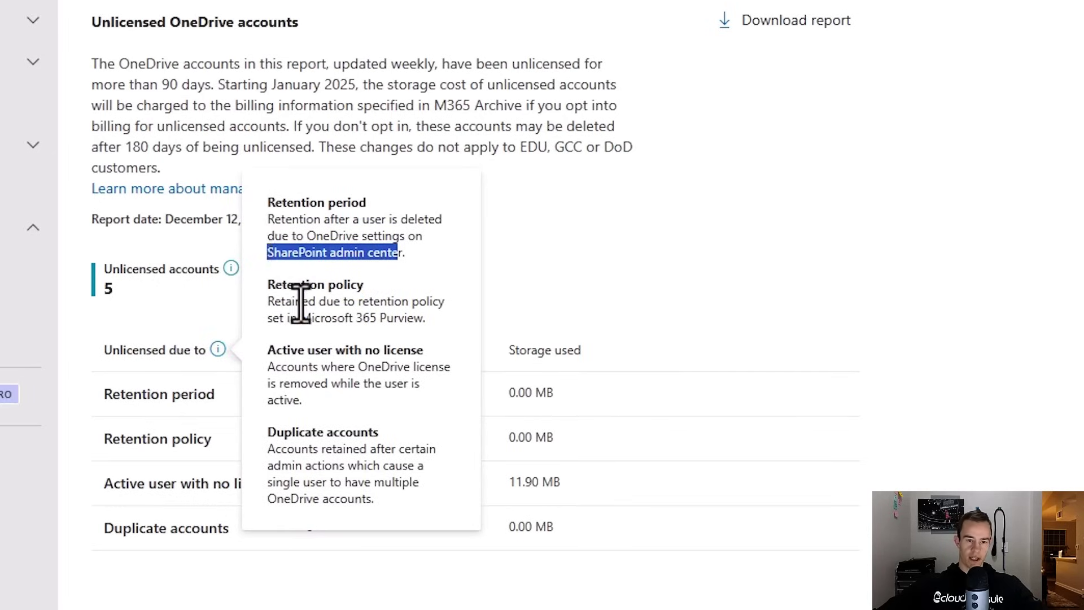
pyautogui.tripleClick(273, 286)
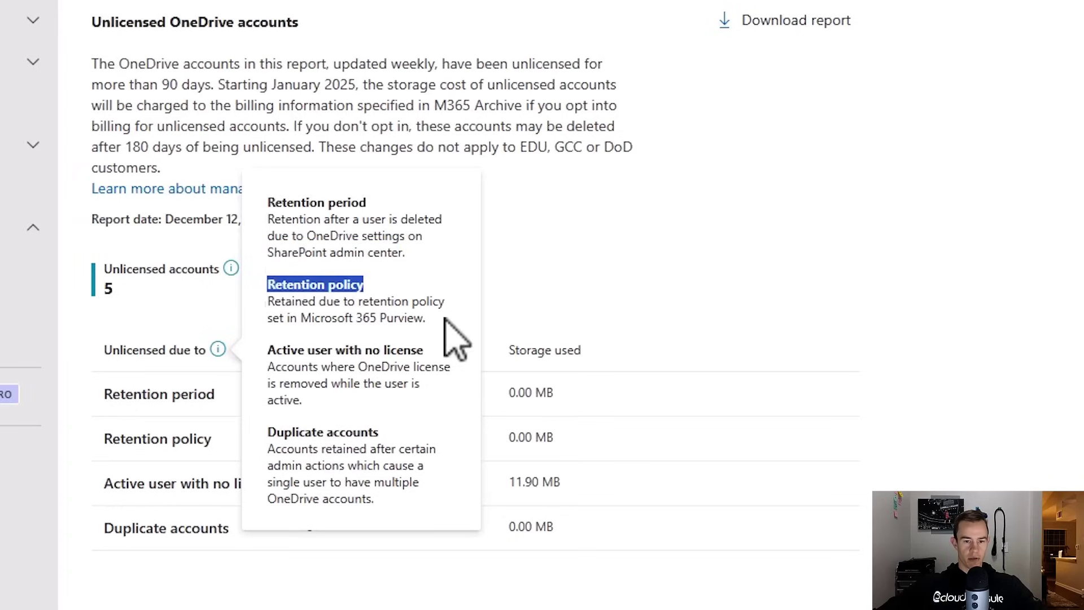
pyautogui.moveTo(444, 318); pyautogui.dragTo(297, 318)
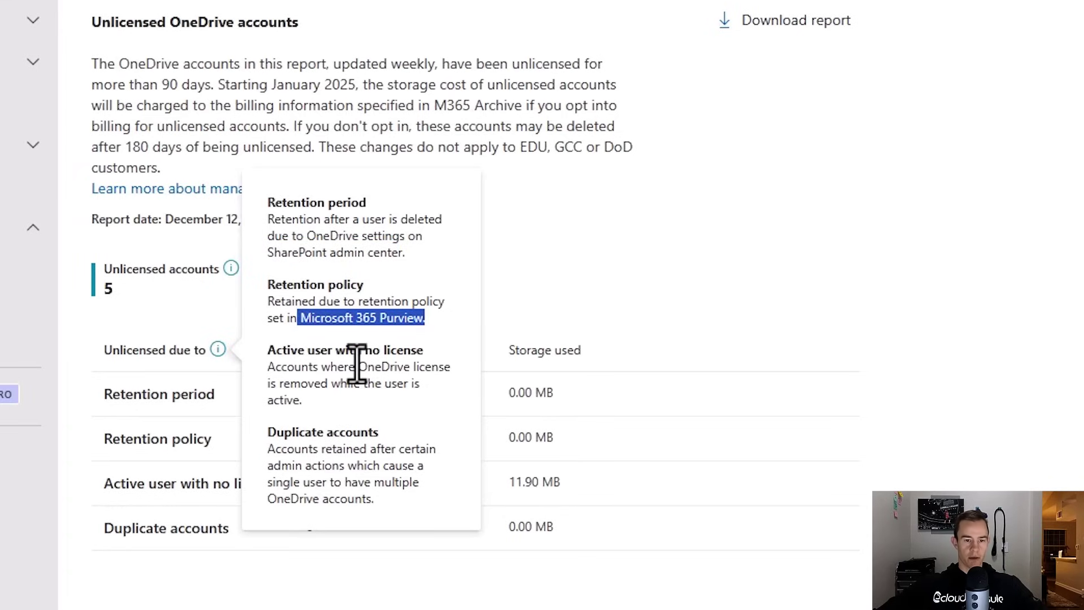
pyautogui.moveTo(266, 349); pyautogui.dragTo(434, 352)
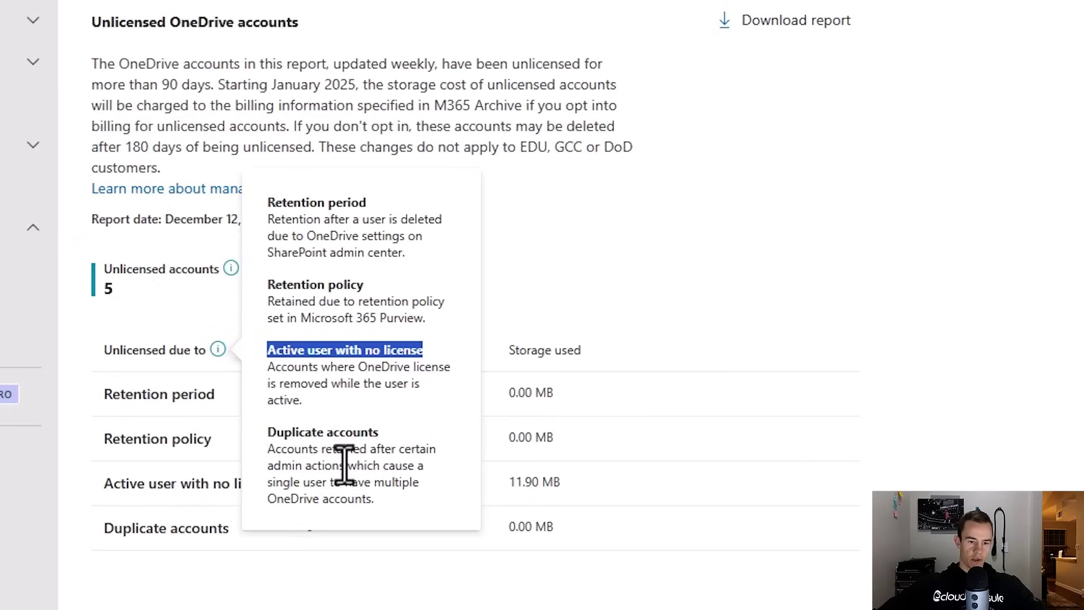
pyautogui.moveTo(395, 520); pyautogui.dragTo(169, 556)
pyautogui.click(166, 543)
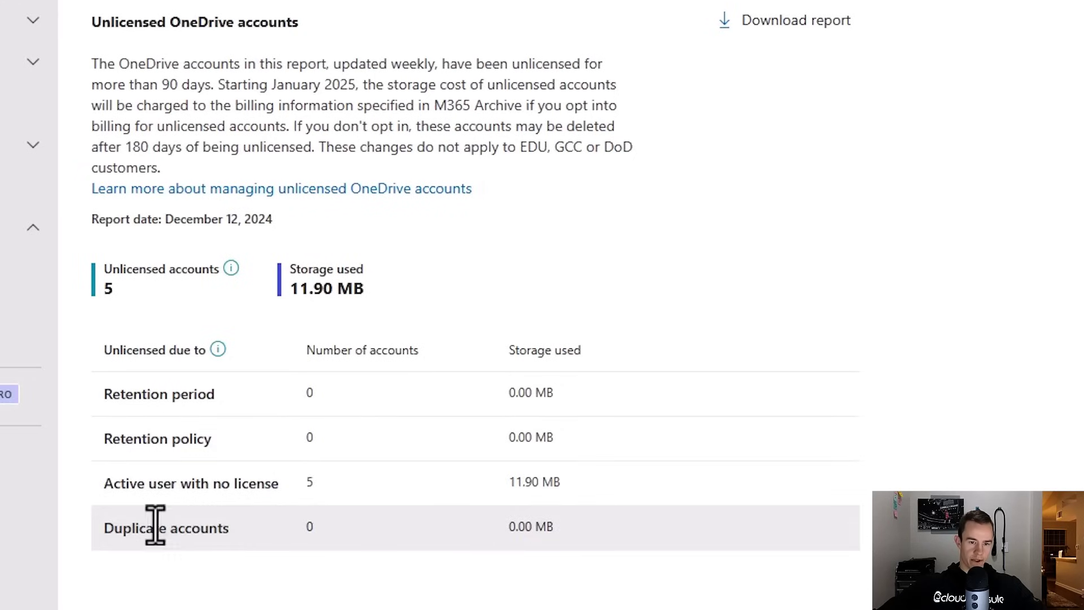
pyautogui.moveTo(242, 551); pyautogui.dragTo(109, 561)
pyautogui.click(178, 556)
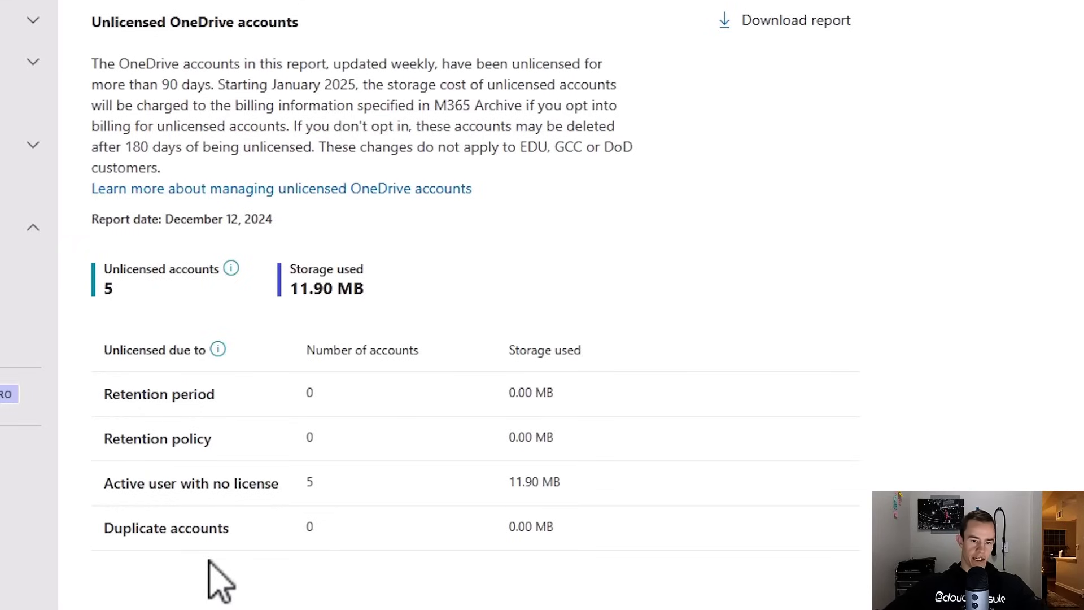
pyautogui.doubleClick(310, 525)
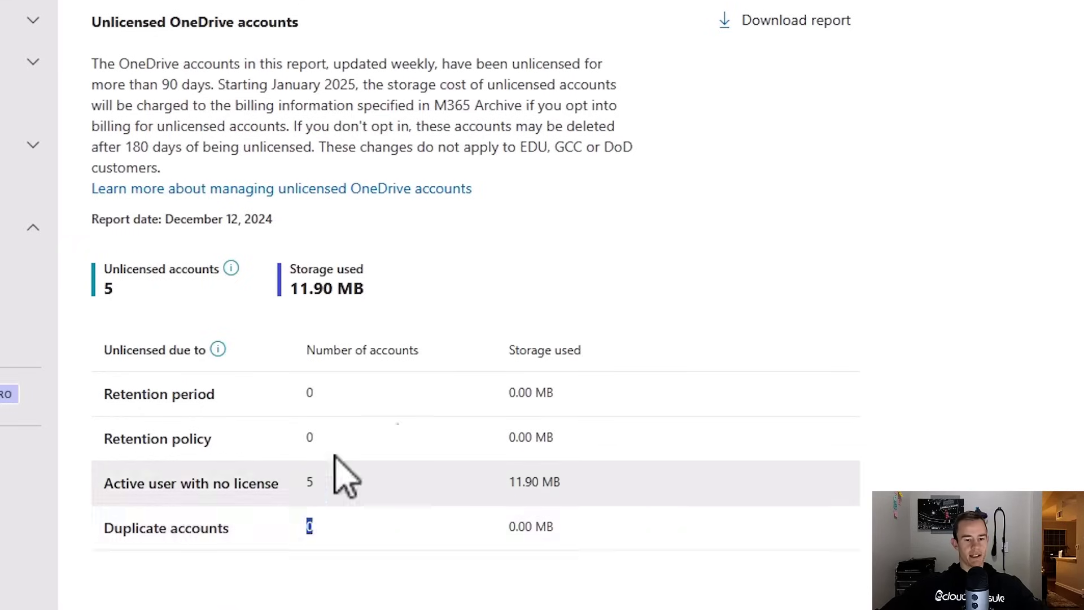
pyautogui.click(576, 189)
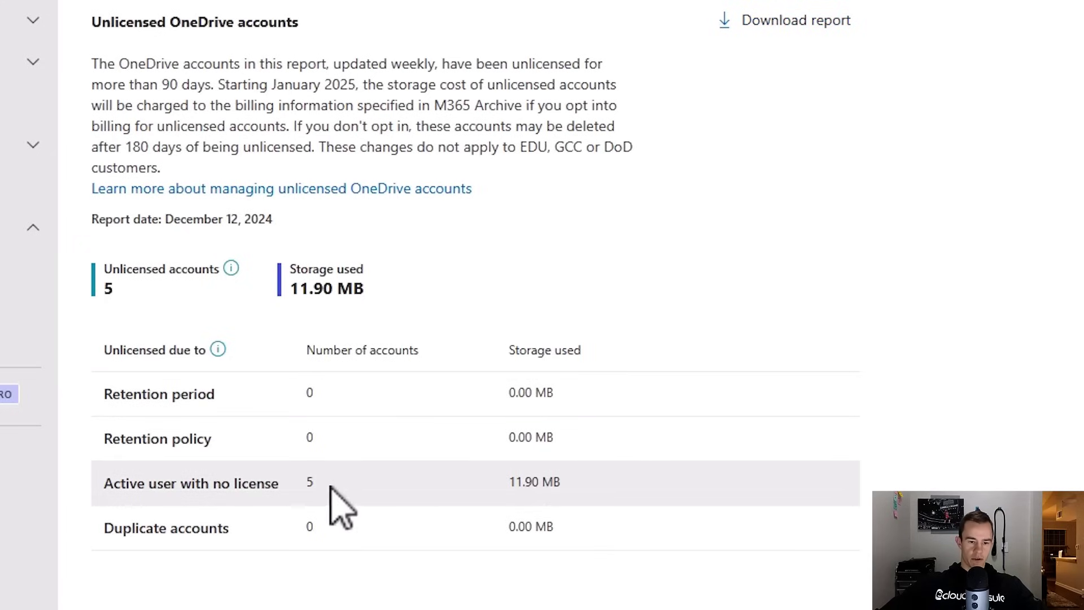
pyautogui.moveTo(331, 491); pyautogui.dragTo(150, 479)
pyautogui.click(311, 490)
pyautogui.doubleClick(311, 489)
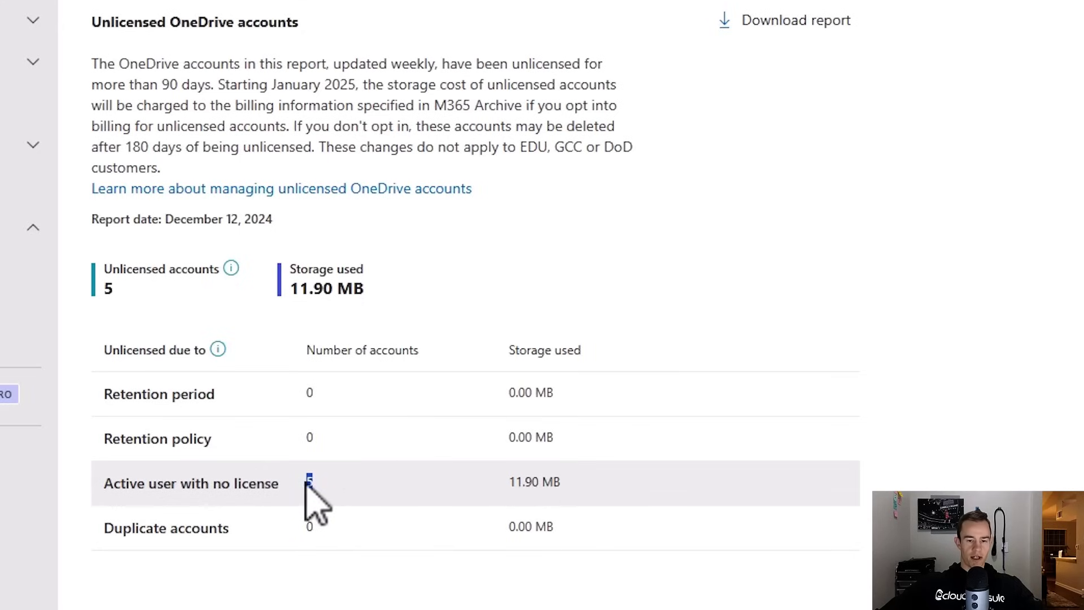
pyautogui.click(590, 491)
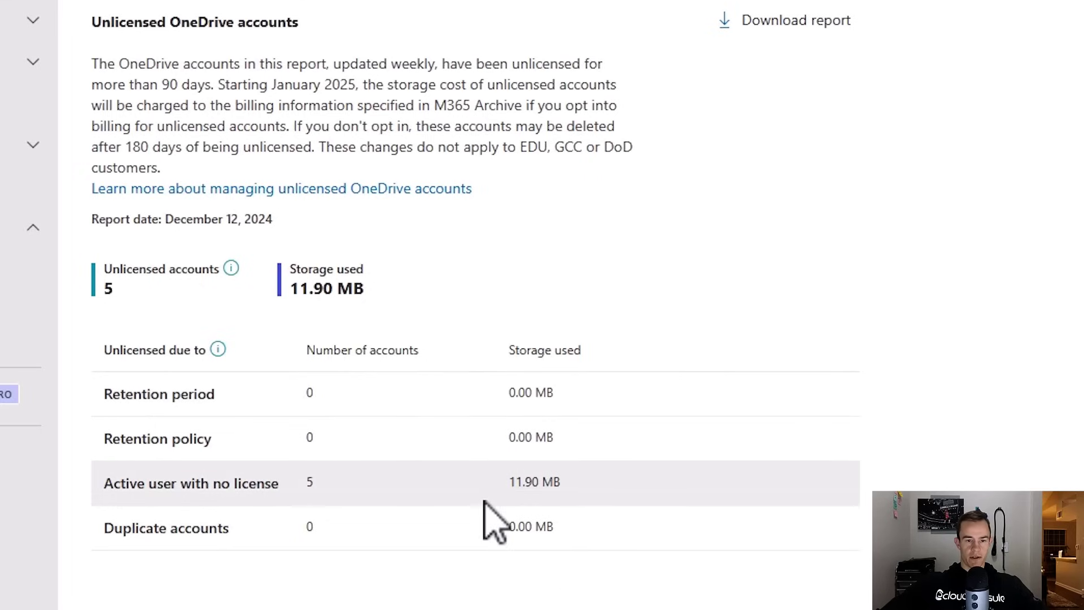
pyautogui.moveTo(305, 160)
pyautogui.mouseDown()
pyautogui.moveTo(363, 150)
pyautogui.moveTo(312, 150)
pyautogui.mouseUp()
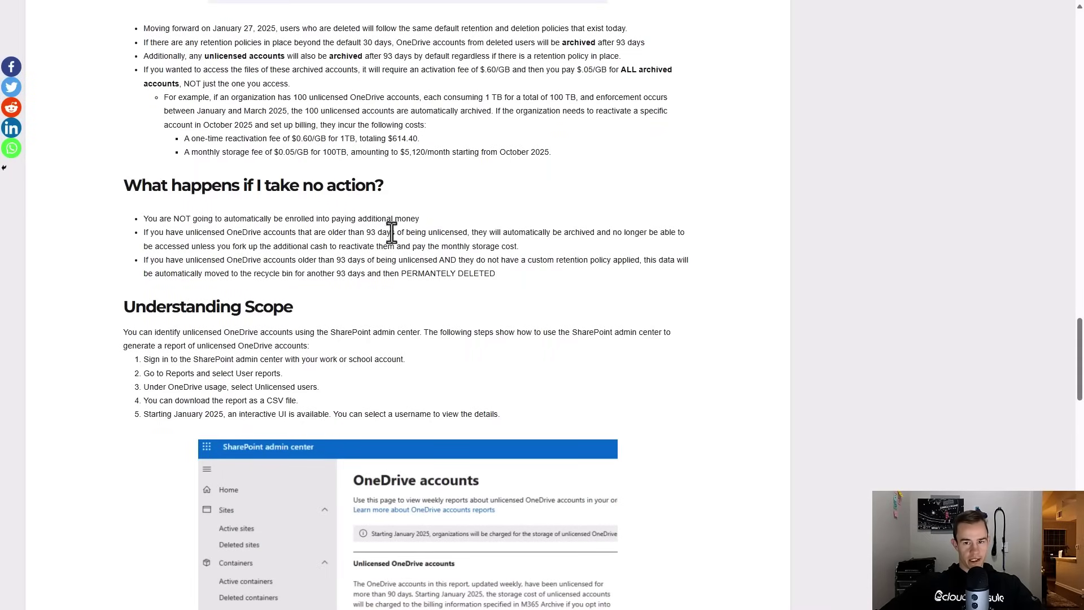
# Highlight the no-action points: no automatic paying enrollment, archiving after 93 days unlicensed
pyautogui.scroll(-2, 387, 232)
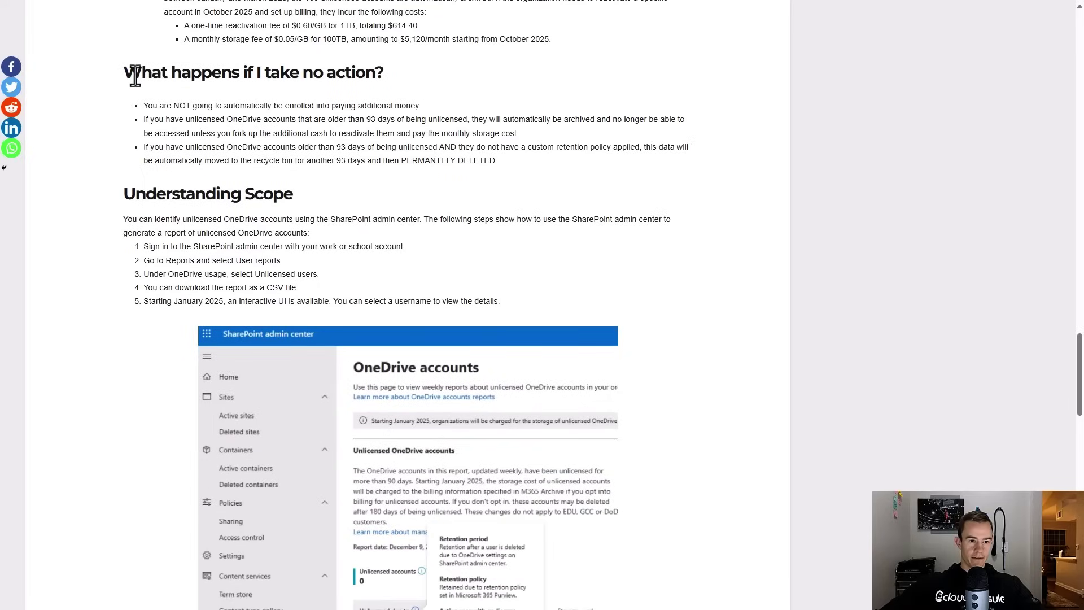
pyautogui.moveTo(125, 74); pyautogui.dragTo(260, 74)
pyautogui.click(341, 81)
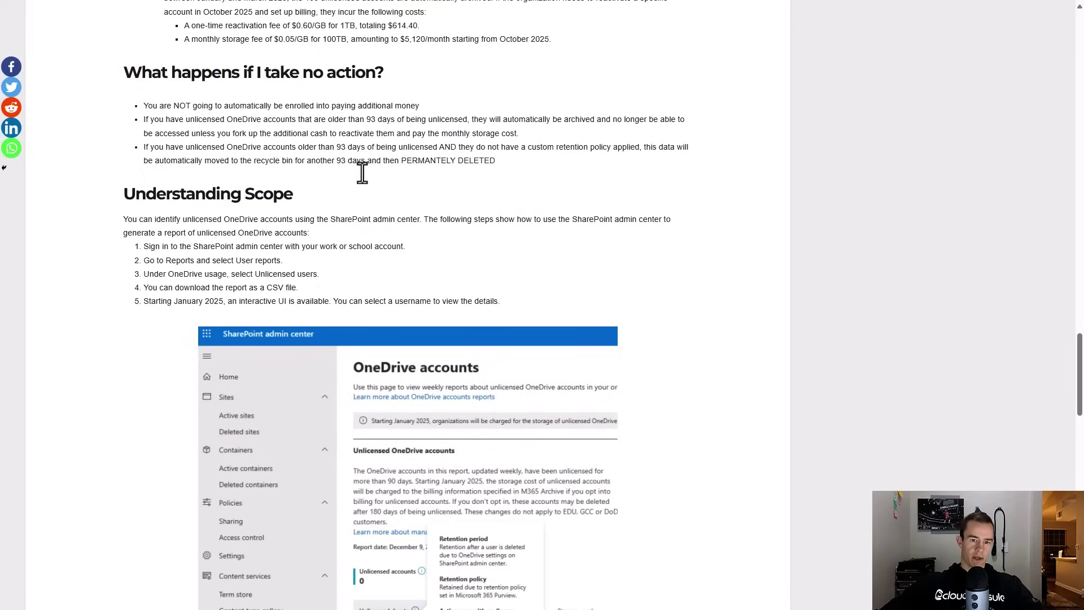
pyautogui.scroll(10, 361, 172)
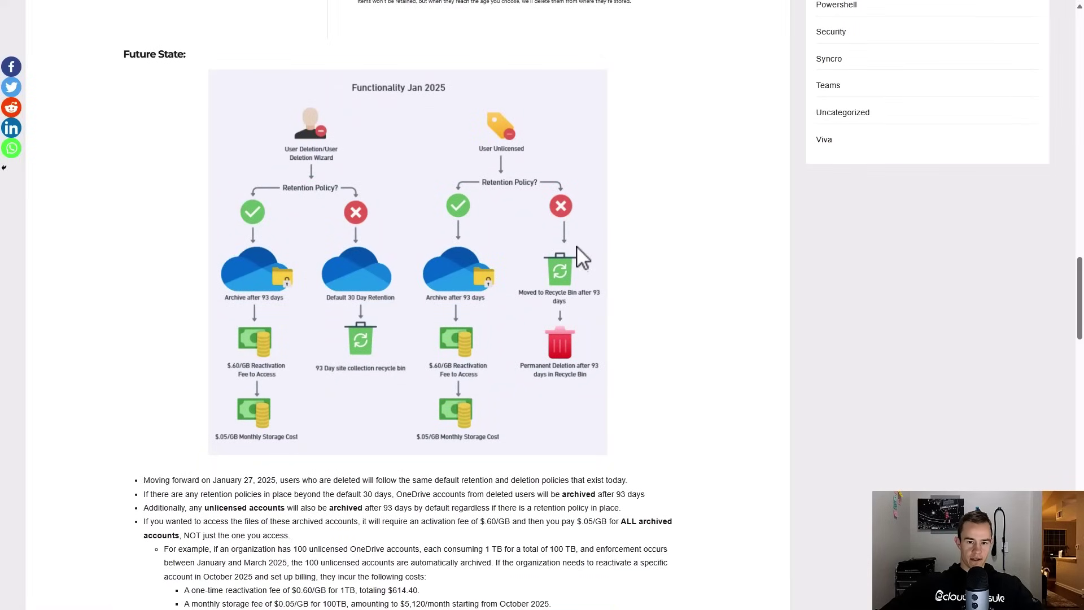
pyautogui.scroll(-5, 576, 252)
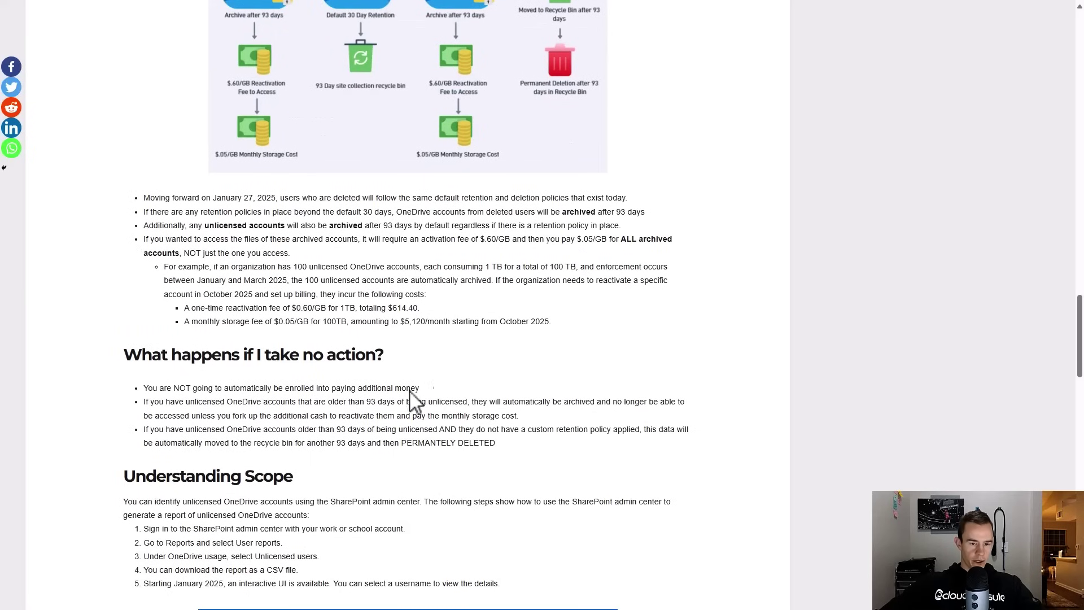
pyautogui.moveTo(420, 388); pyautogui.dragTo(127, 388)
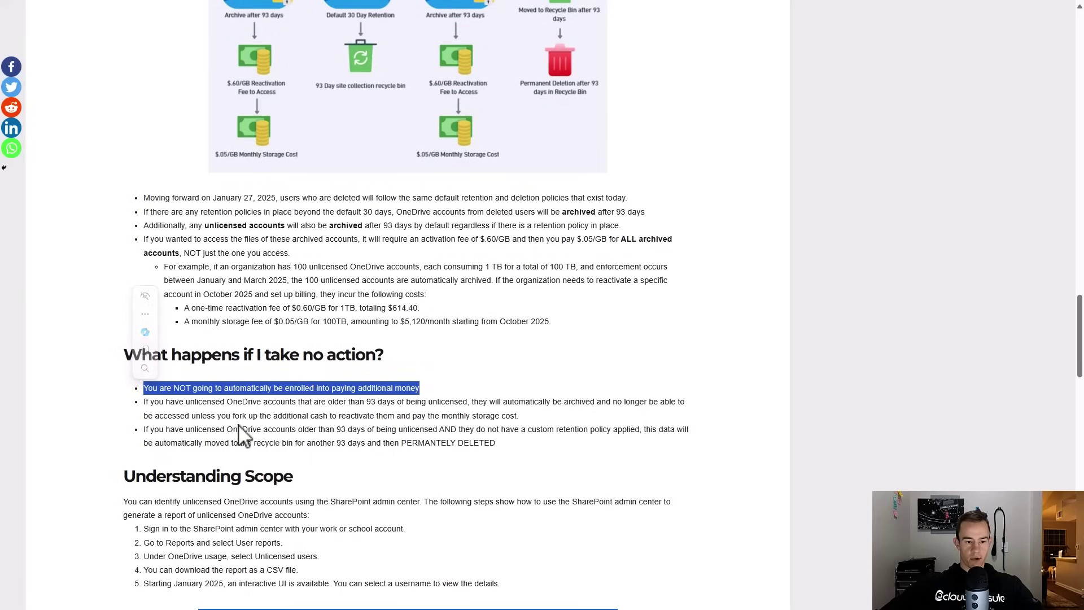
pyautogui.scroll(-2, 257, 389)
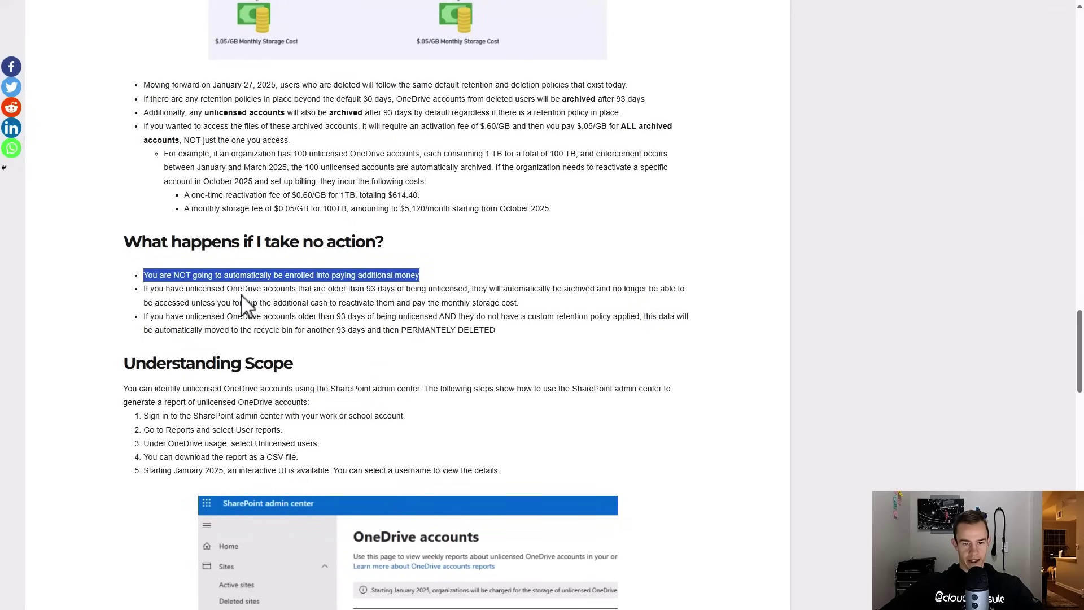
pyautogui.moveTo(248, 288); pyautogui.dragTo(478, 289)
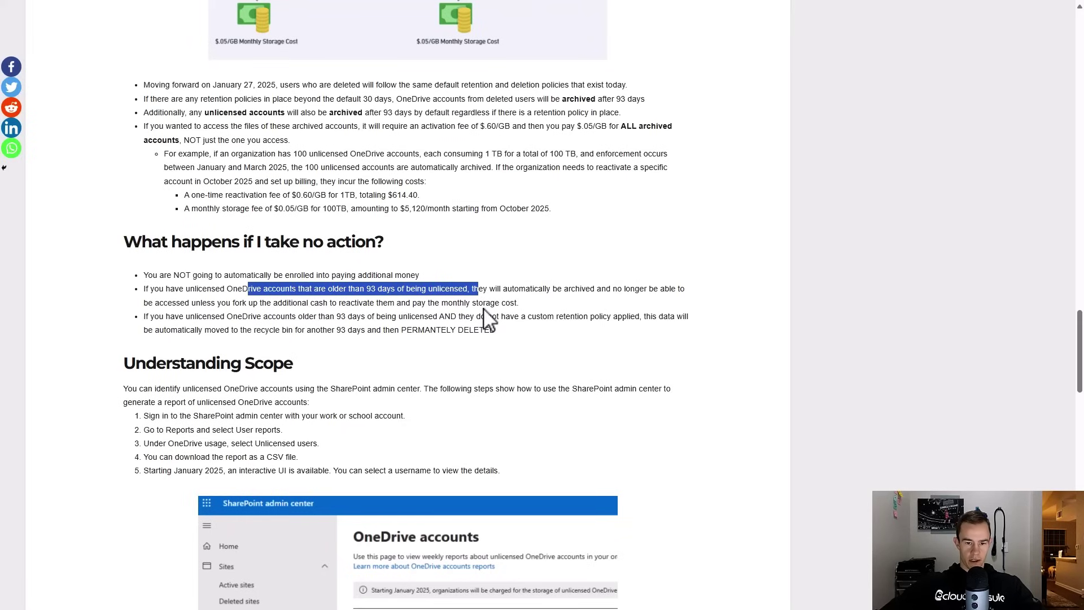
# Highlight the permanent deletion bullet and scroll to 'What are my options?'
pyautogui.scroll(4, 485, 311)
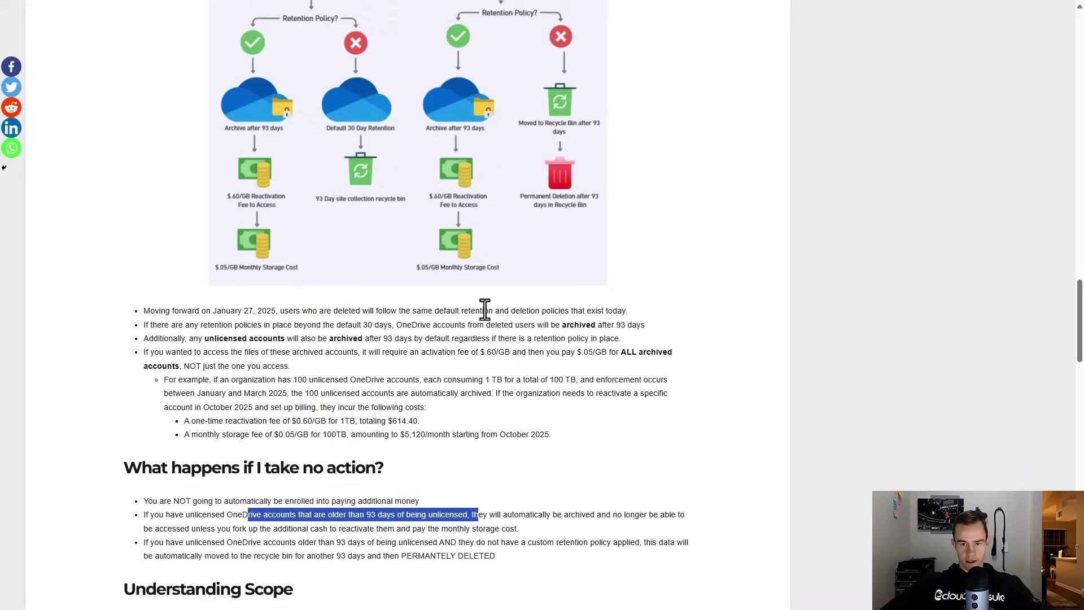
pyautogui.scroll(1, 486, 309)
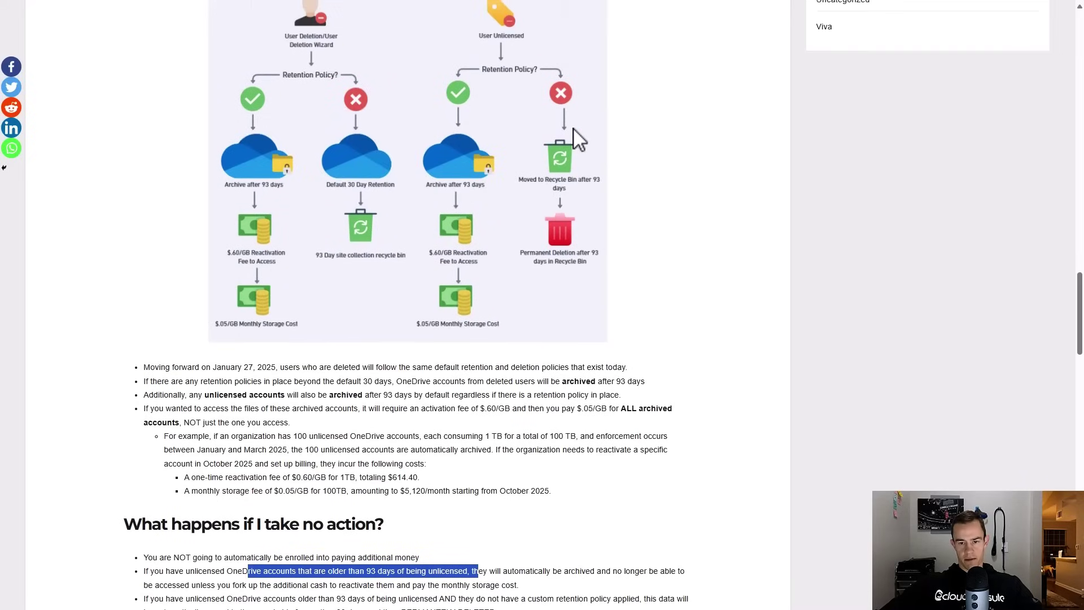
pyautogui.scroll(-3, 578, 158)
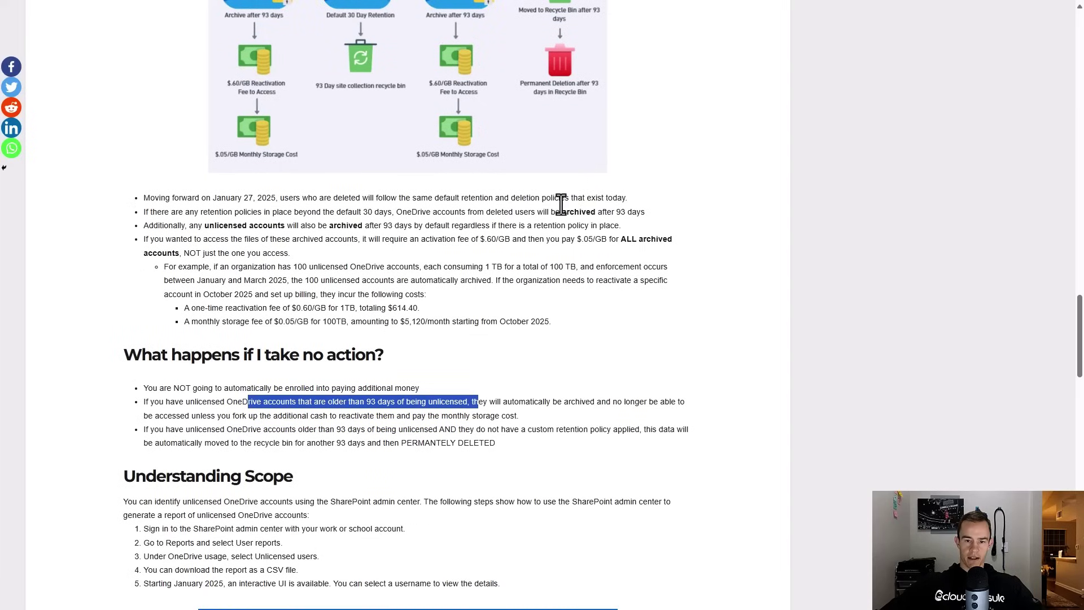
pyautogui.scroll(1, 561, 204)
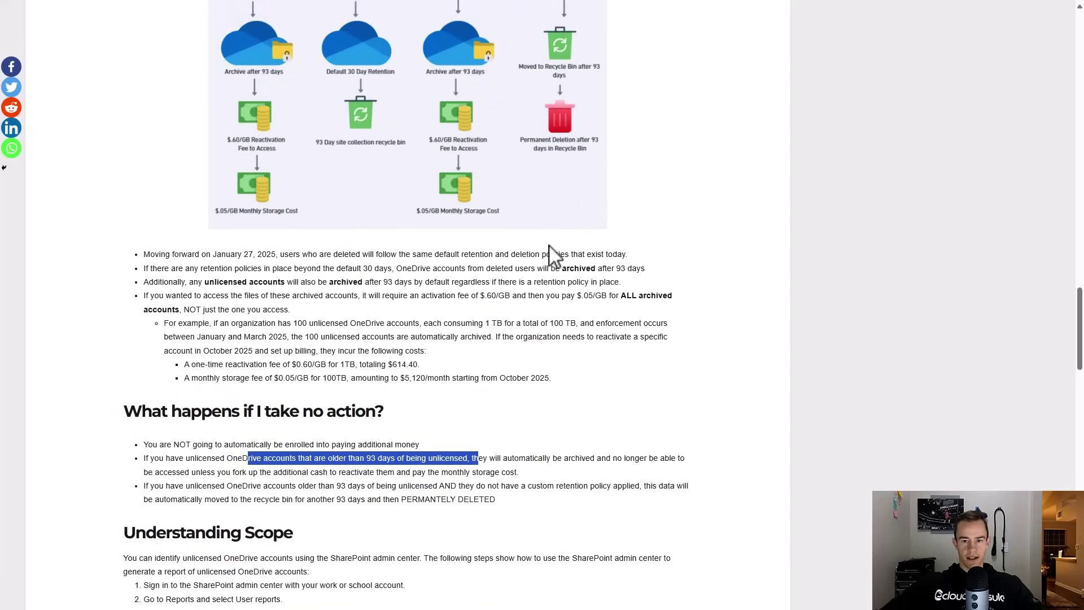
pyautogui.scroll(-2, 564, 395)
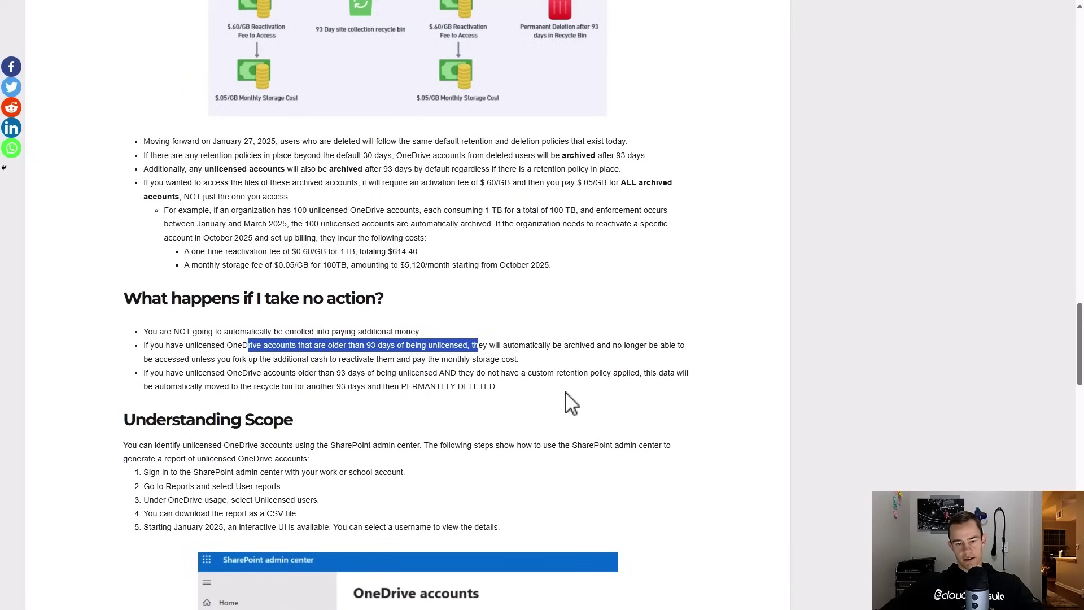
pyautogui.scroll(2, 564, 378)
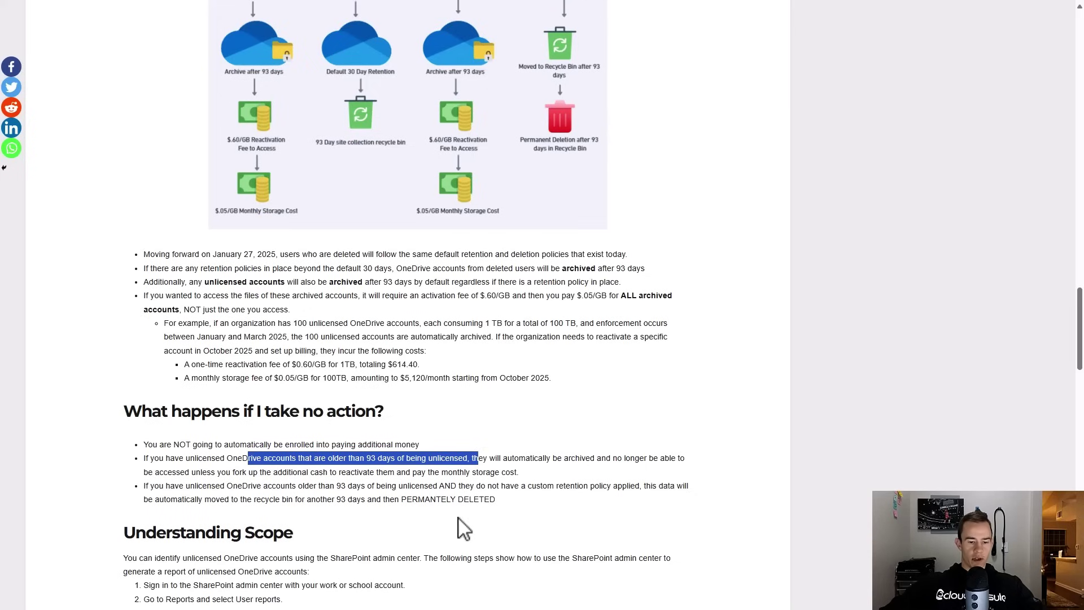
pyautogui.moveTo(501, 500); pyautogui.dragTo(131, 487)
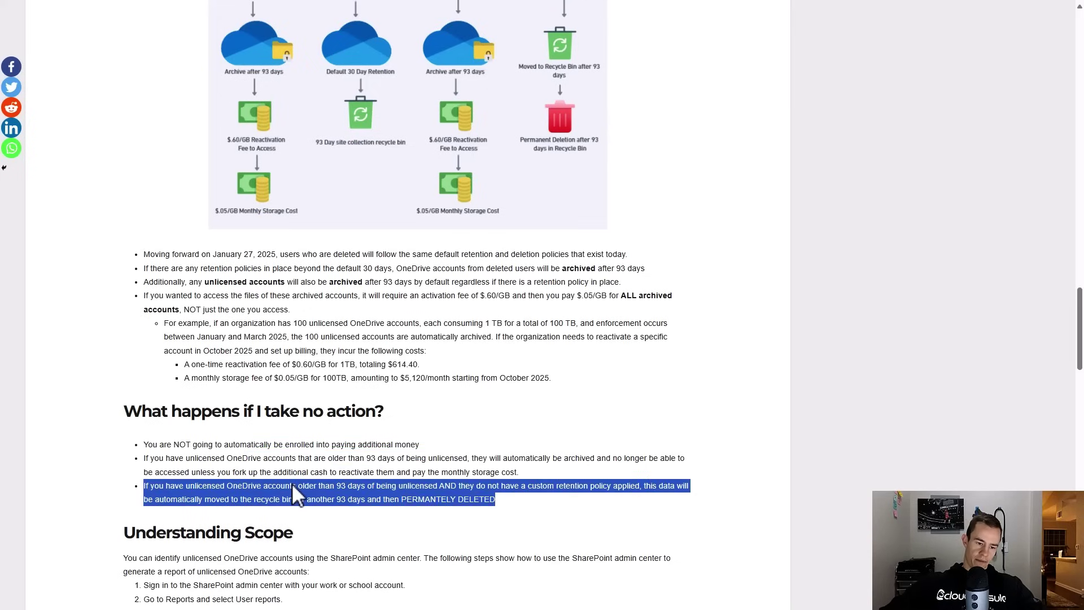
pyautogui.scroll(5, 294, 486)
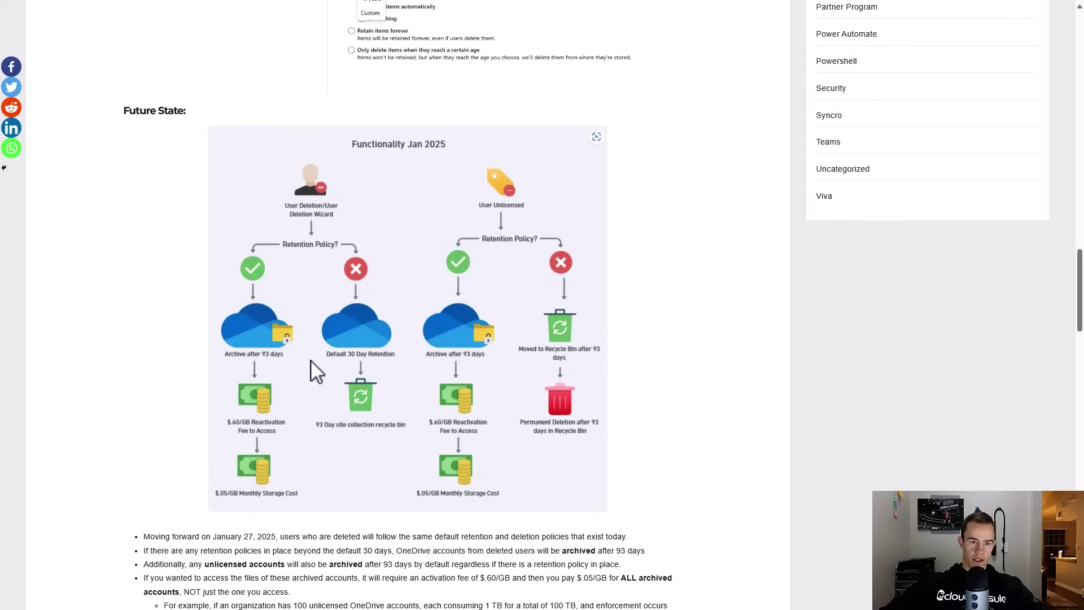
pyautogui.scroll(-10, 311, 360)
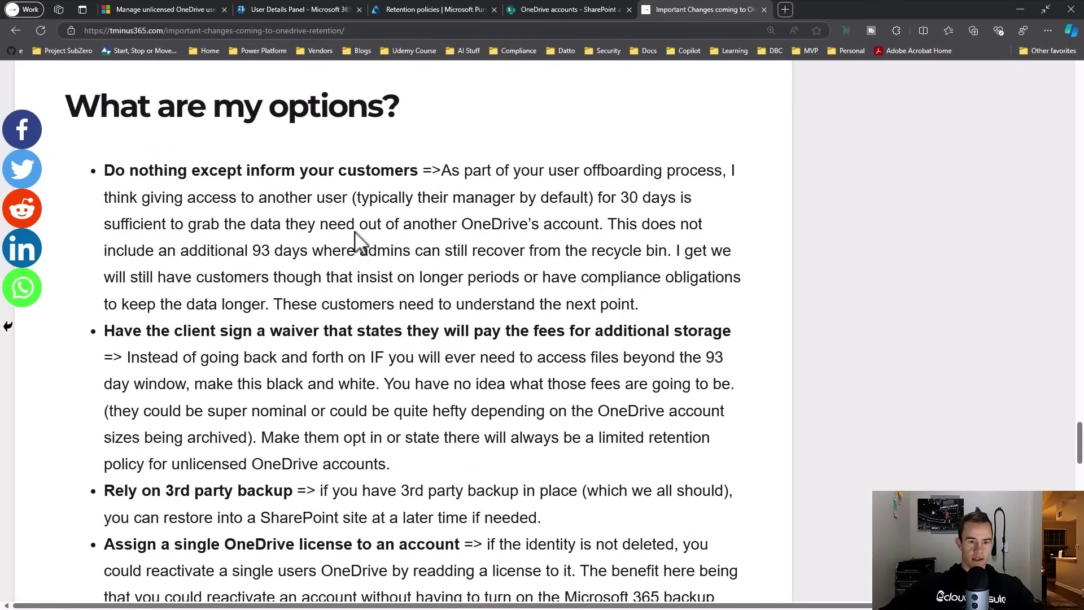
# Go full screen and highlight 'Do nothing except inform your customers', 30 days and 93 days
pyautogui.scroll(-3, 359, 242)
pyautogui.scroll(-6, 351, 235)
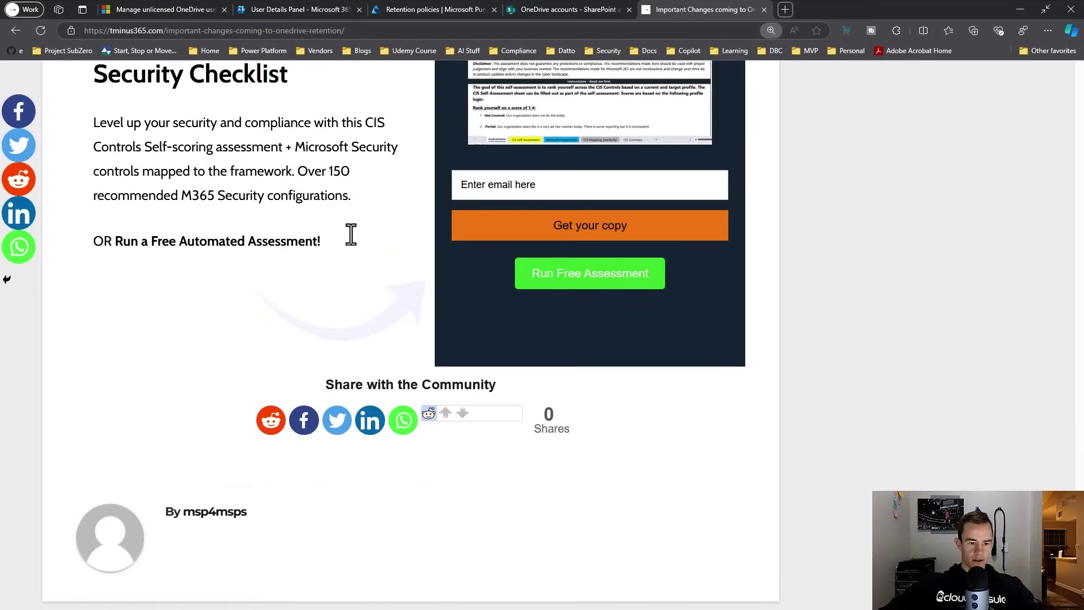
pyautogui.scroll(3, 351, 234)
pyautogui.scroll(10, 351, 235)
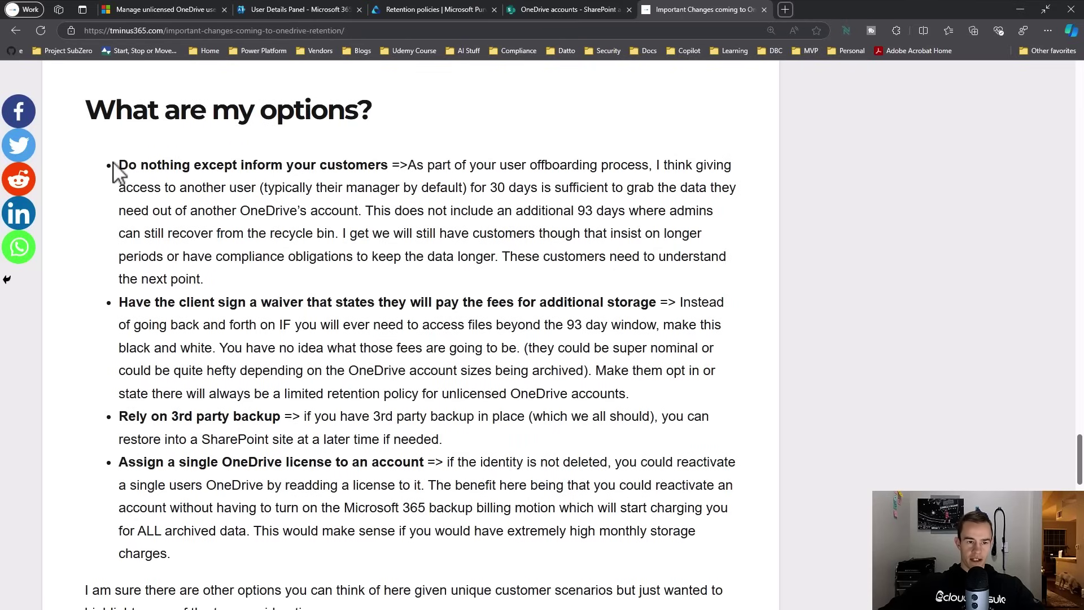
pyautogui.press('F11')
pyautogui.moveTo(117, 164); pyautogui.dragTo(387, 164)
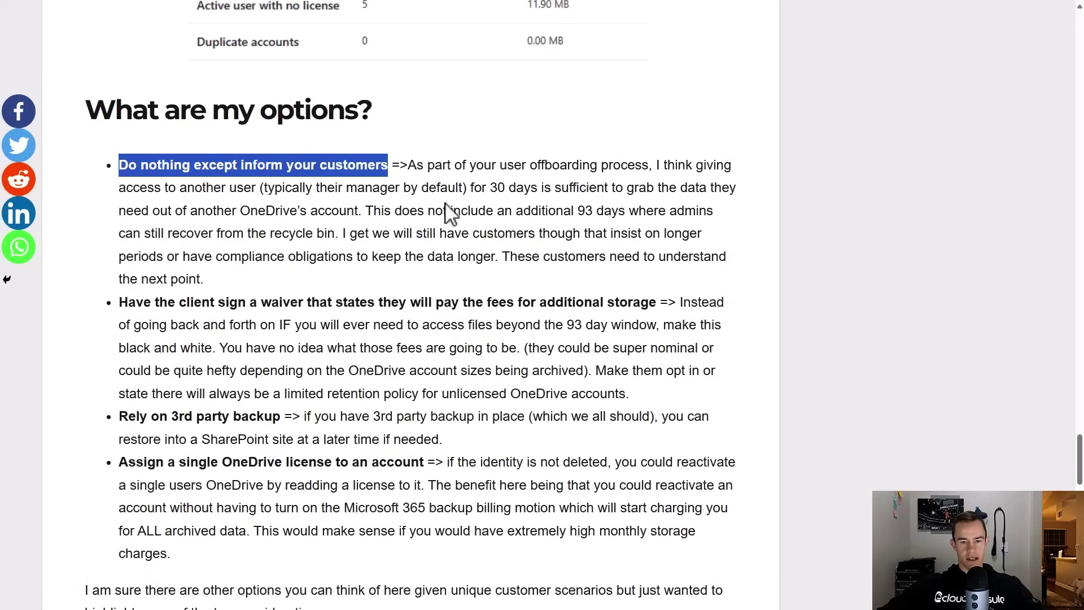
pyautogui.moveTo(490, 188); pyautogui.dragTo(537, 189)
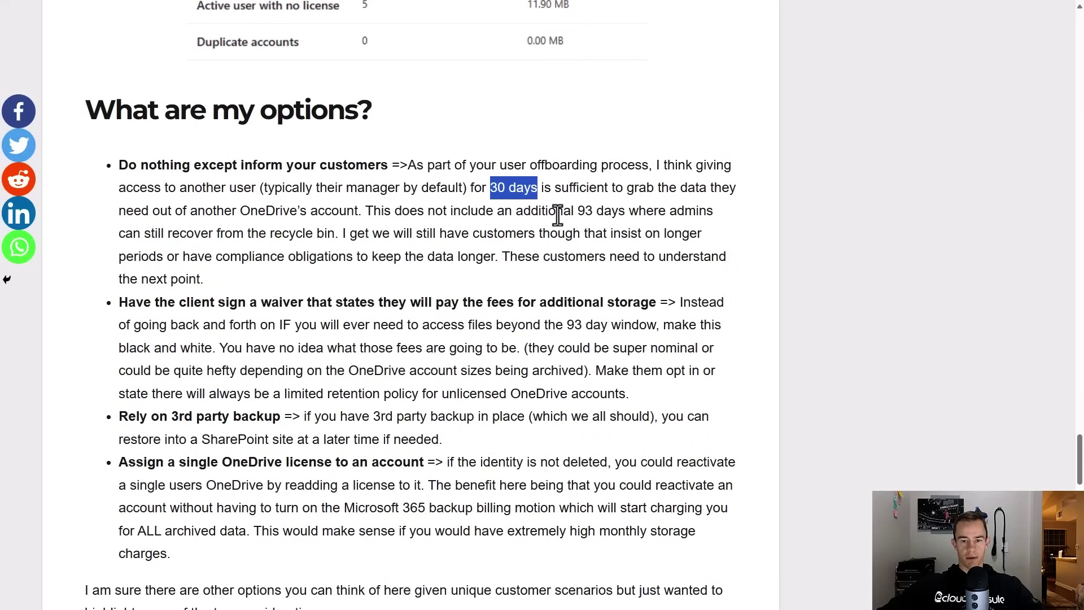
pyautogui.moveTo(576, 211); pyautogui.dragTo(612, 212)
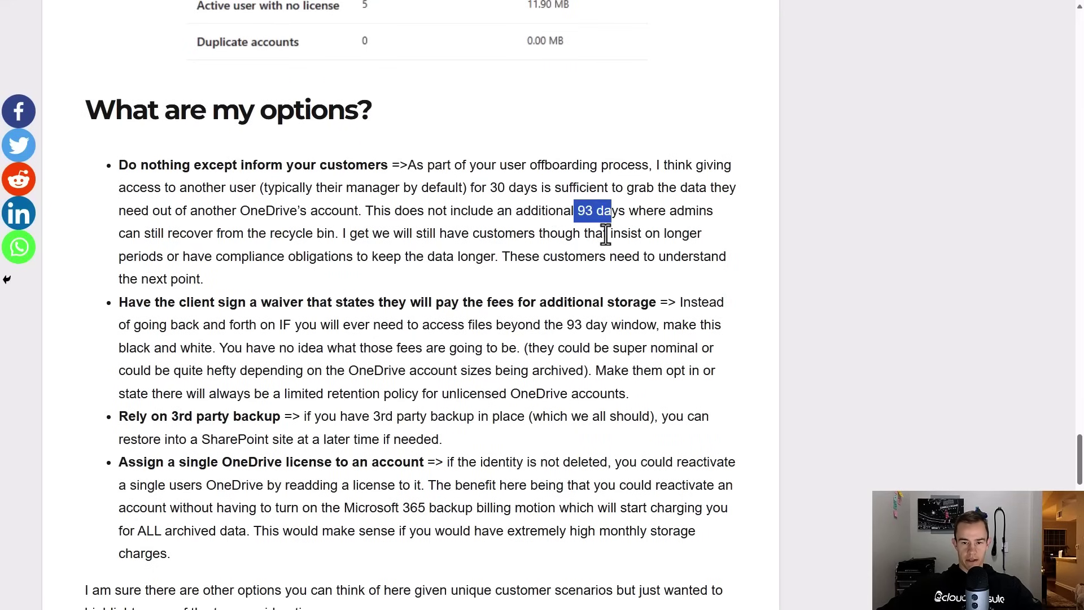
pyautogui.click(604, 235)
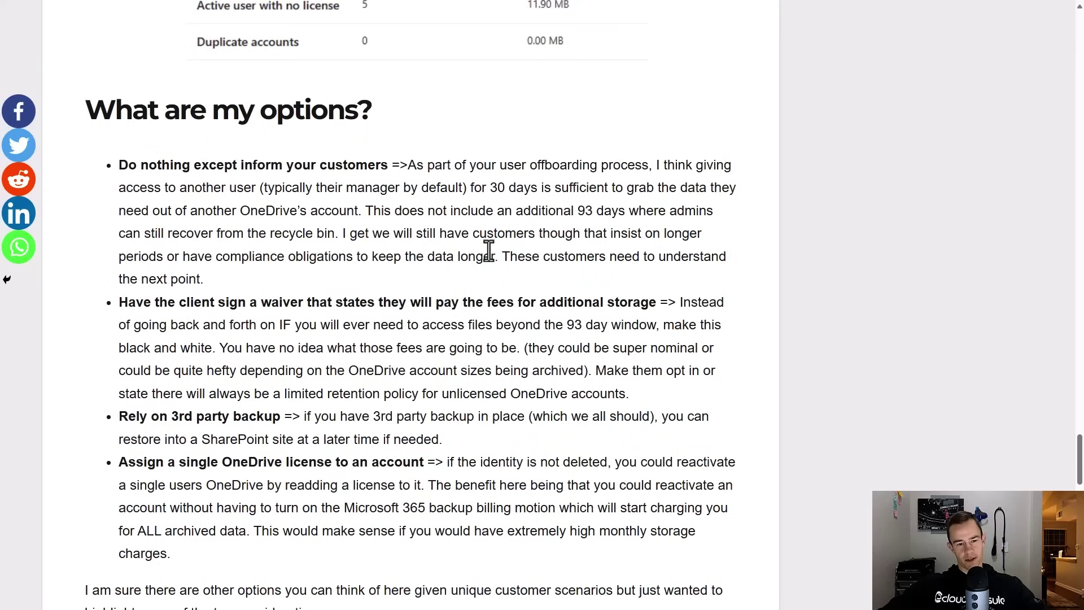
pyautogui.scroll(-1, 479, 257)
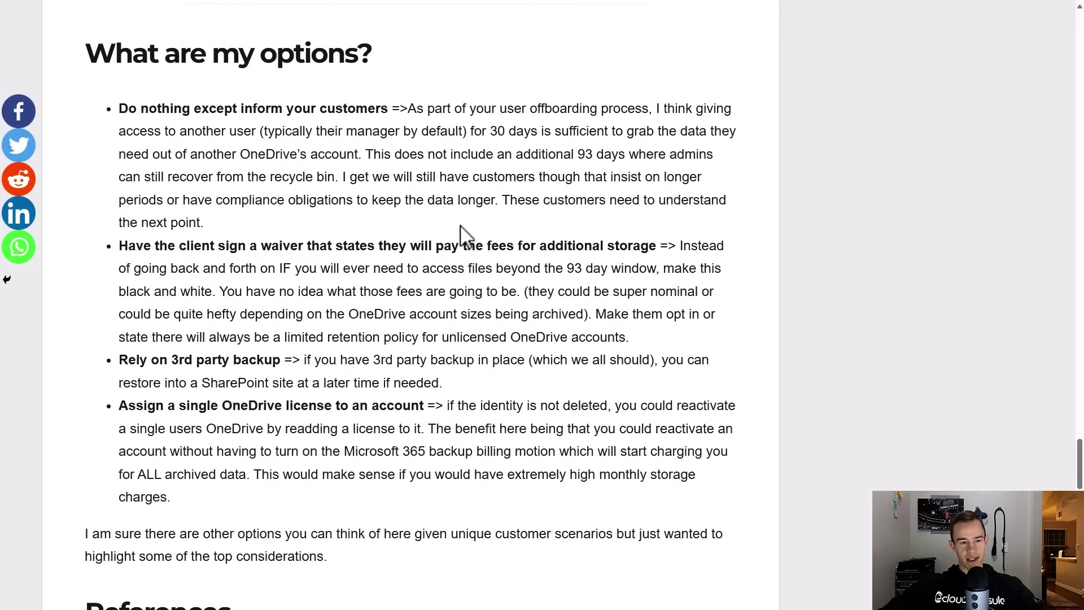
pyautogui.moveTo(207, 229); pyautogui.dragTo(121, 110)
pyautogui.click(220, 282)
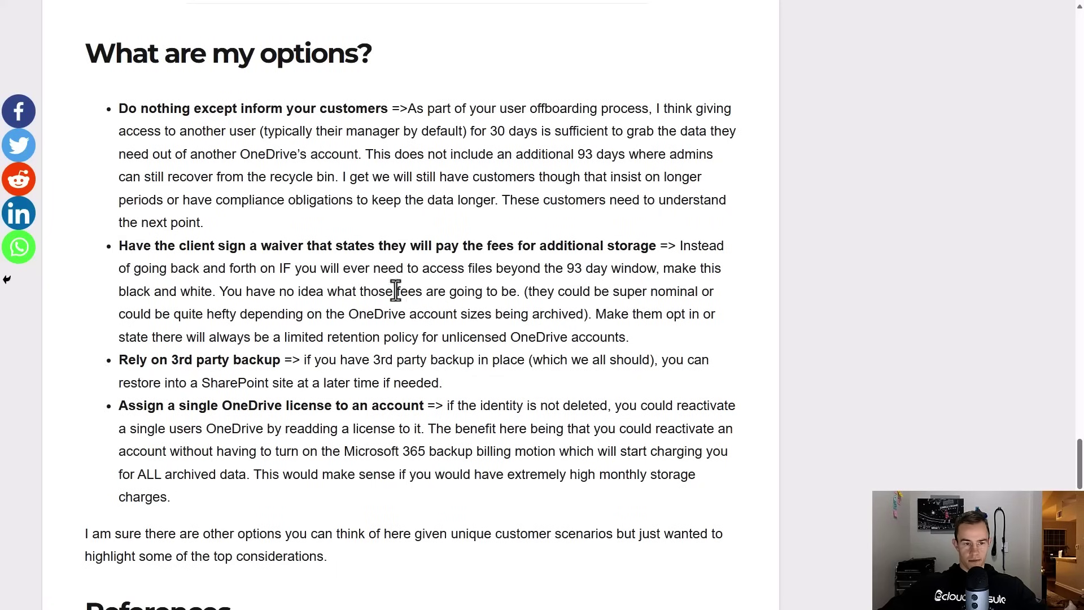
pyautogui.moveTo(114, 246); pyautogui.dragTo(484, 268)
pyautogui.click(489, 291)
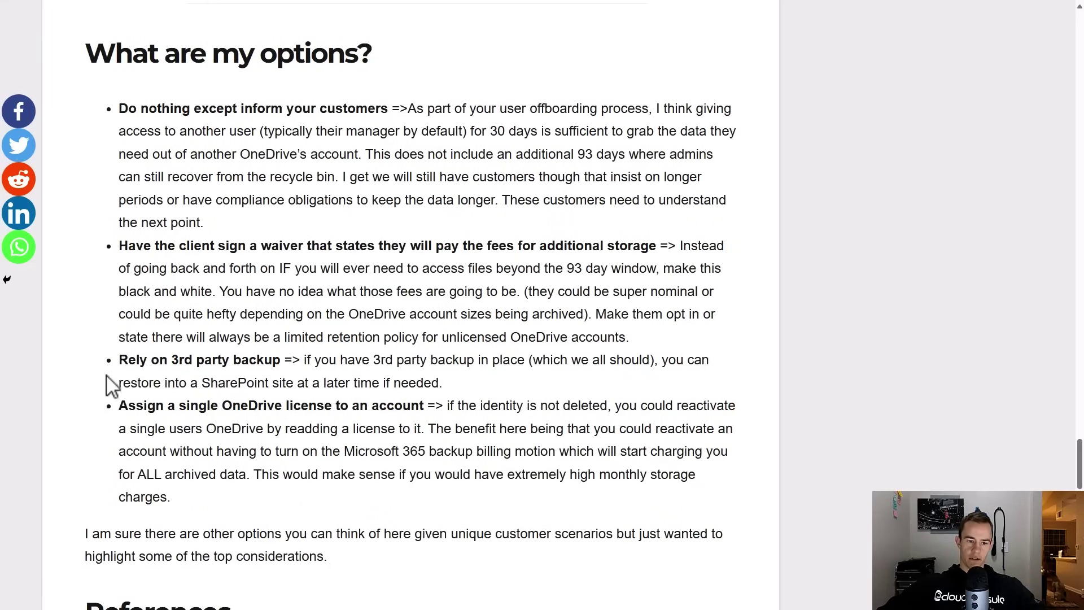
pyautogui.moveTo(116, 361); pyautogui.dragTo(302, 361)
pyautogui.click(311, 371)
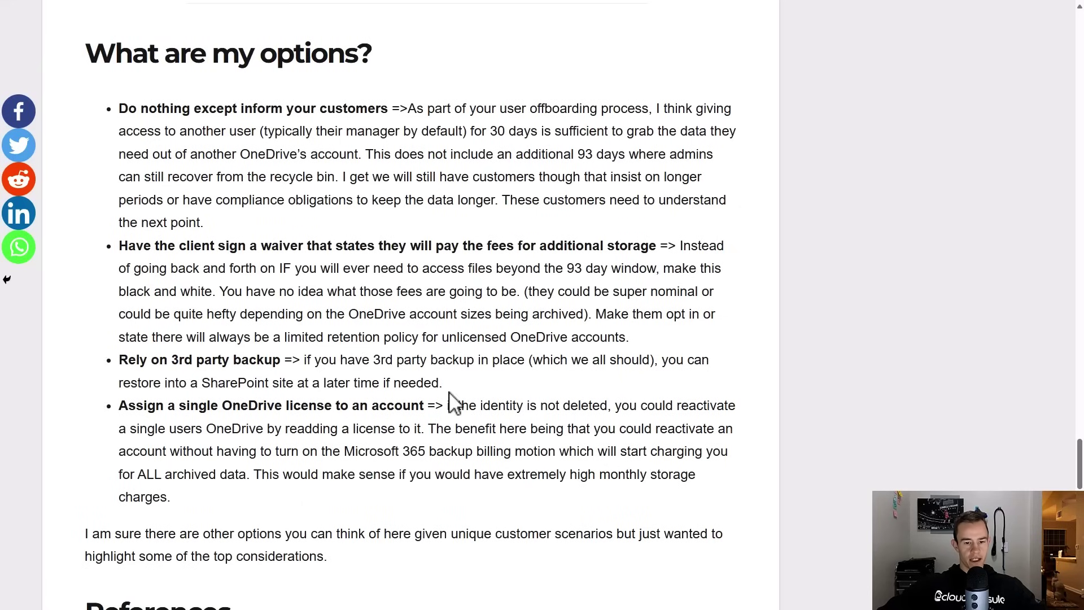
pyautogui.moveTo(443, 383); pyautogui.dragTo(338, 360)
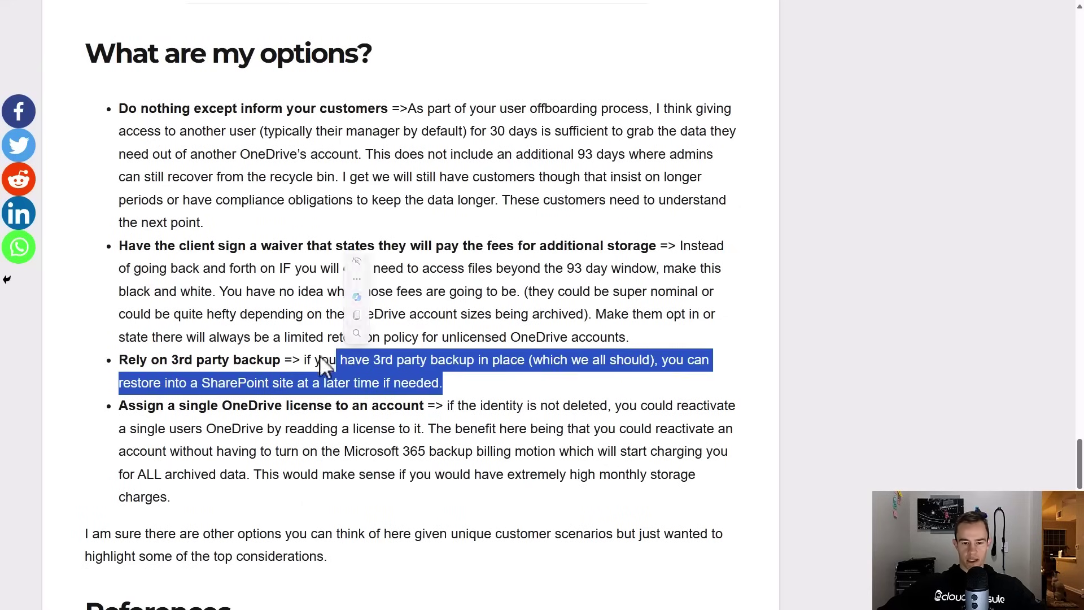
pyautogui.click(286, 378)
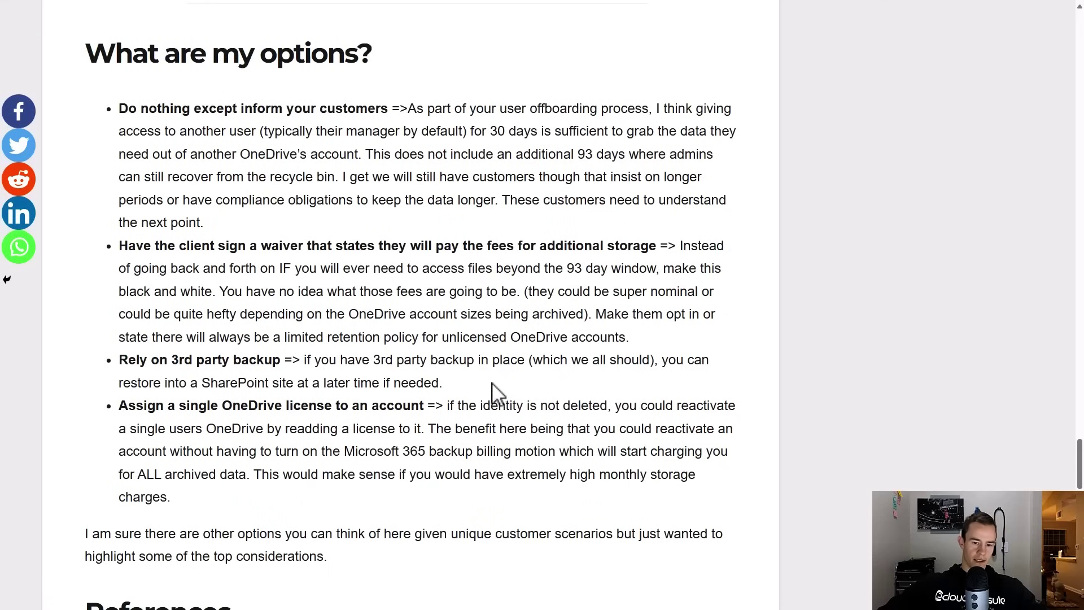
pyautogui.moveTo(445, 383); pyautogui.dragTo(396, 367)
pyautogui.click(466, 383)
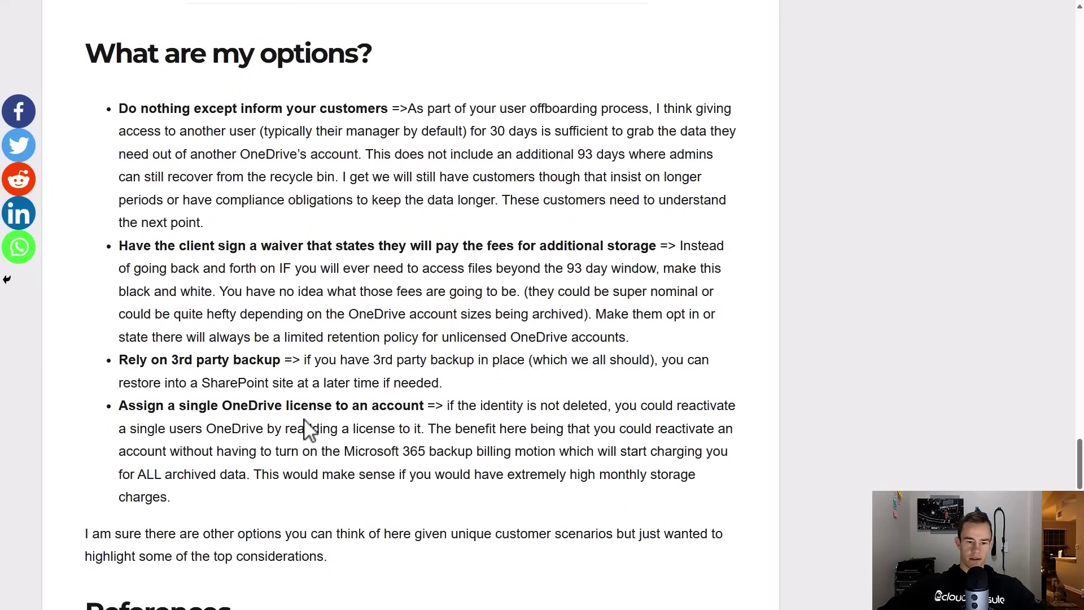
pyautogui.scroll(-2, 271, 420)
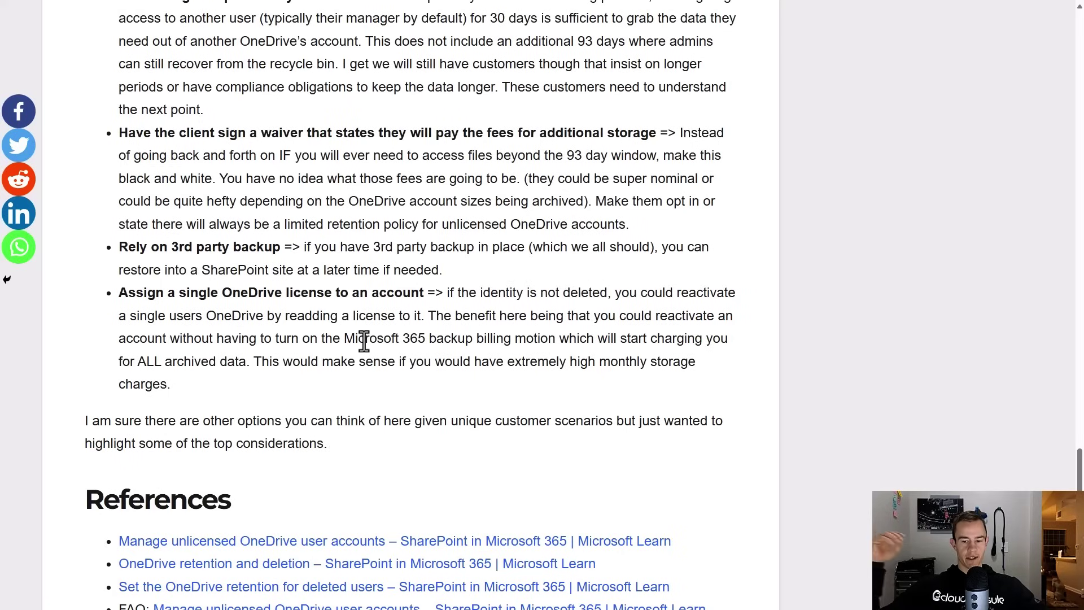
# Scroll up past the diagrams to the TLDR at the top of 'Important Changes coming to OneDrive Retention'
pyautogui.scroll(12, 285, 423)
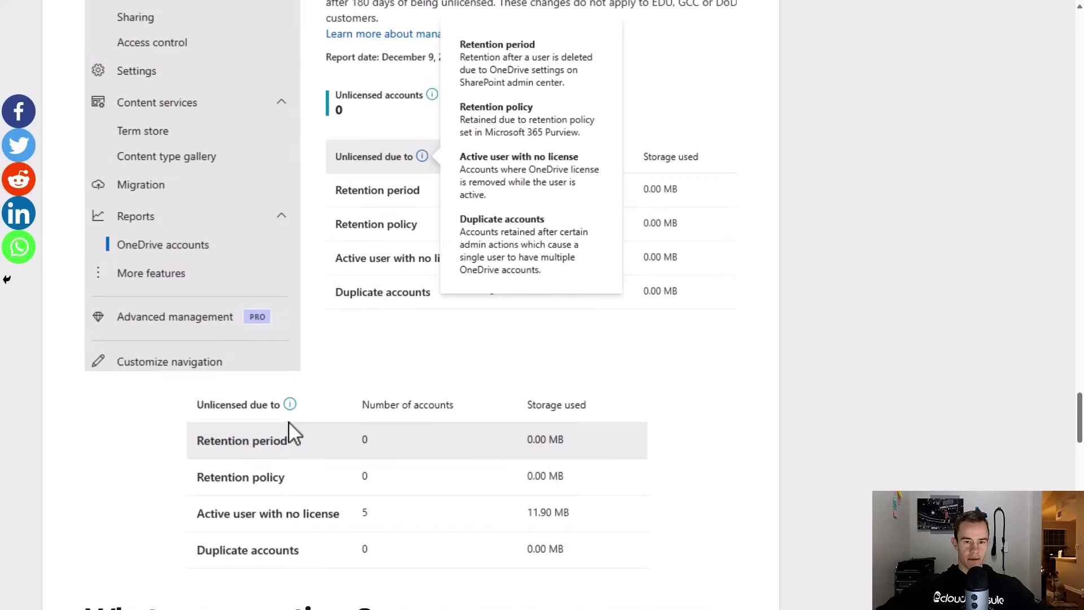
pyautogui.scroll(-10, 289, 422)
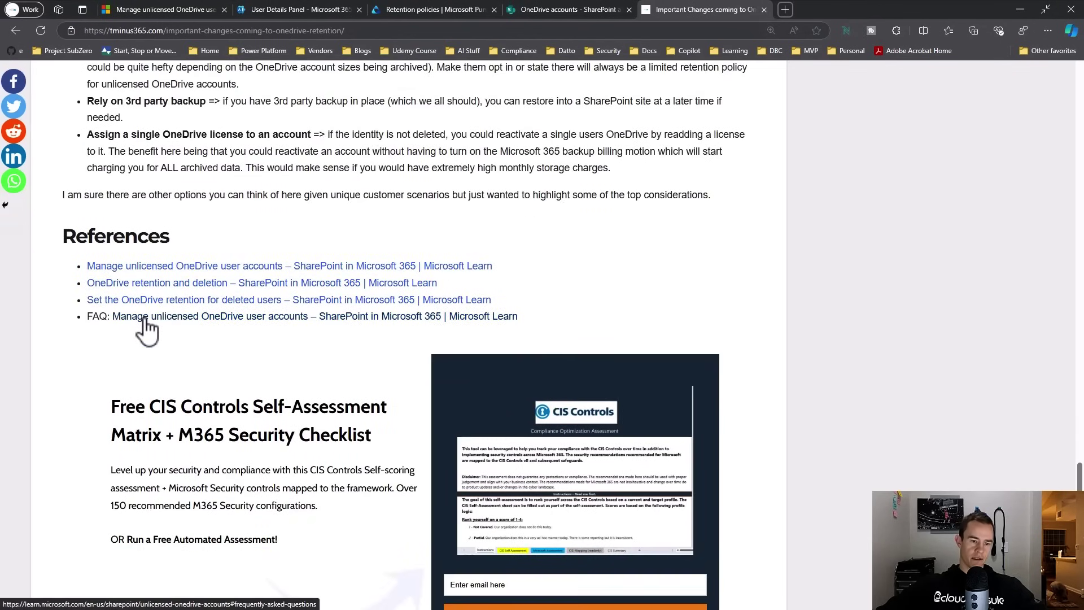
pyautogui.scroll(12, 140, 327)
pyautogui.scroll(10, 146, 328)
pyautogui.scroll(8, 226, 390)
pyautogui.scroll(18, 237, 383)
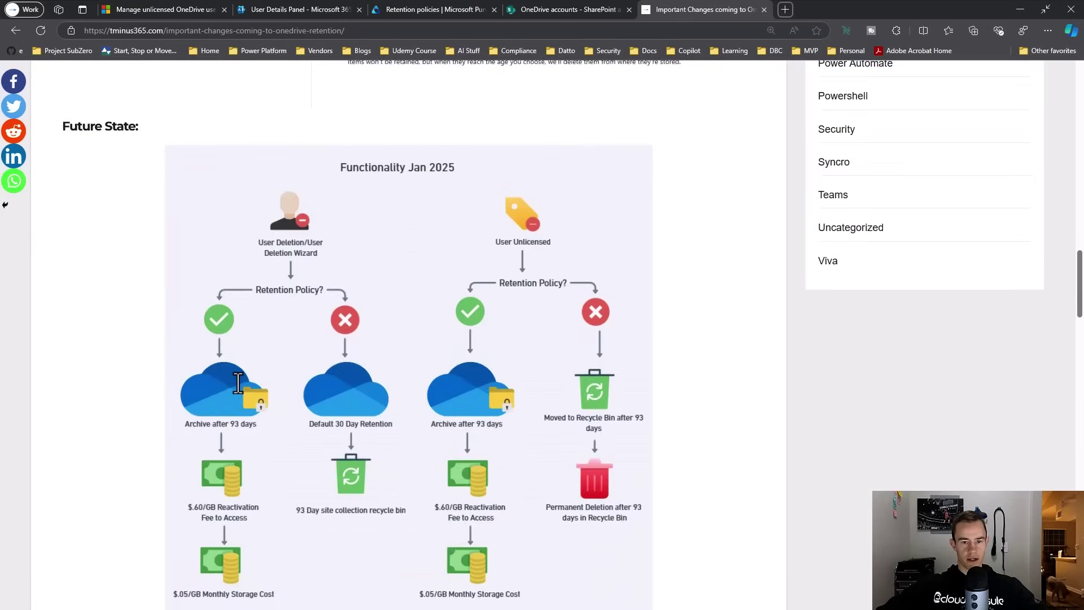
pyautogui.scroll(15, 239, 382)
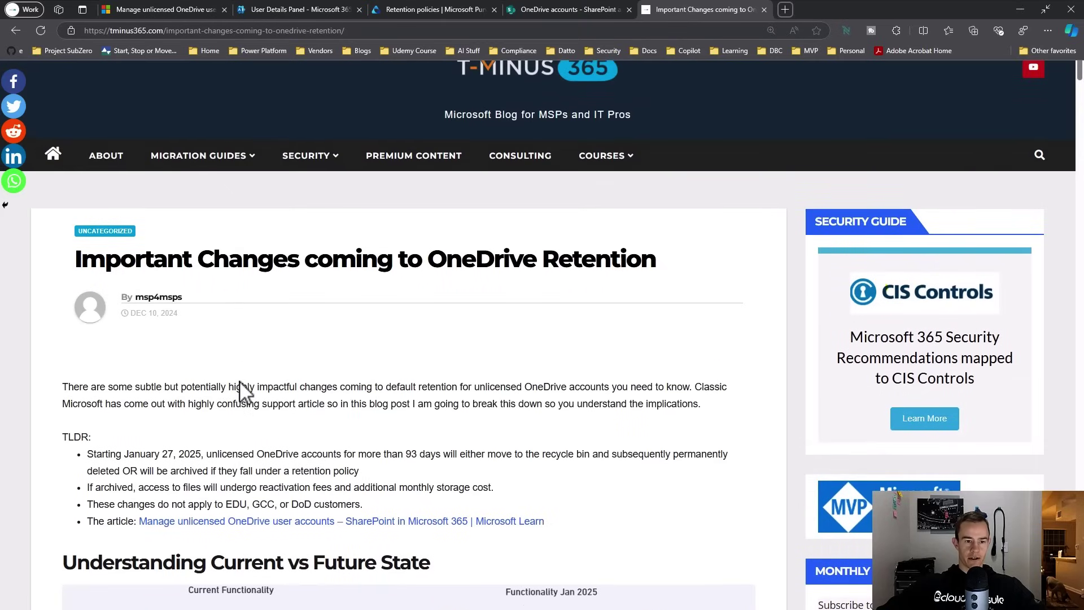